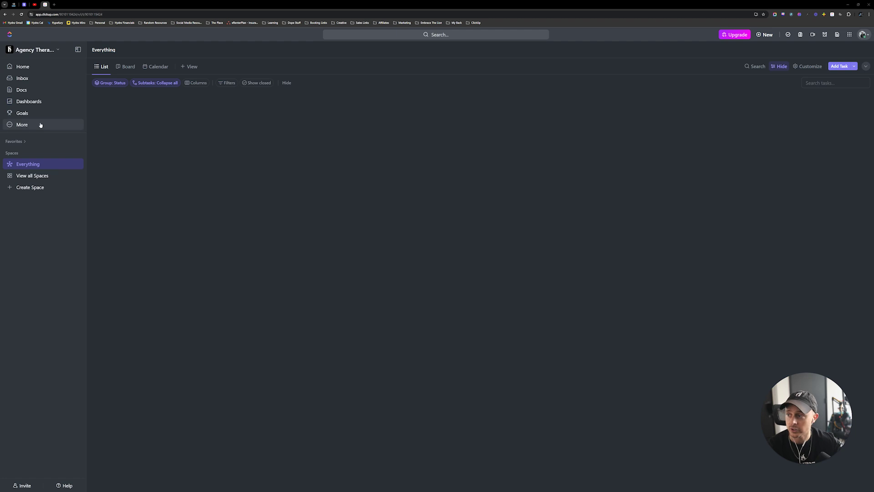
Open the Home page and review its cards and the list of cards that can be added
left_click(34, 67)
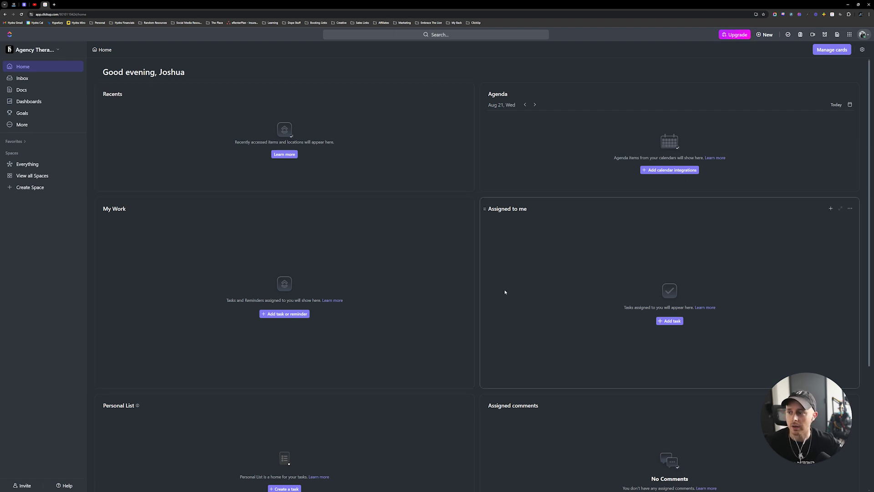
scroll(499, 284, "down", 3)
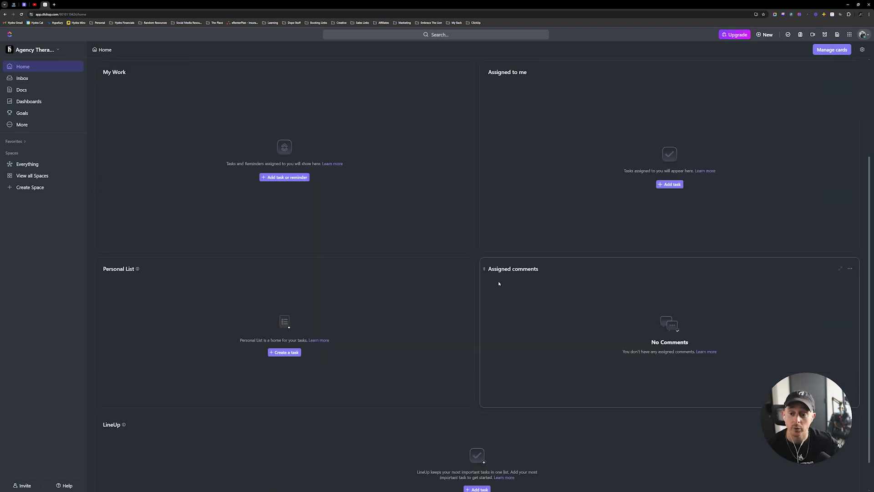
scroll(498, 281, "down", 1)
scroll(496, 282, "up", 5)
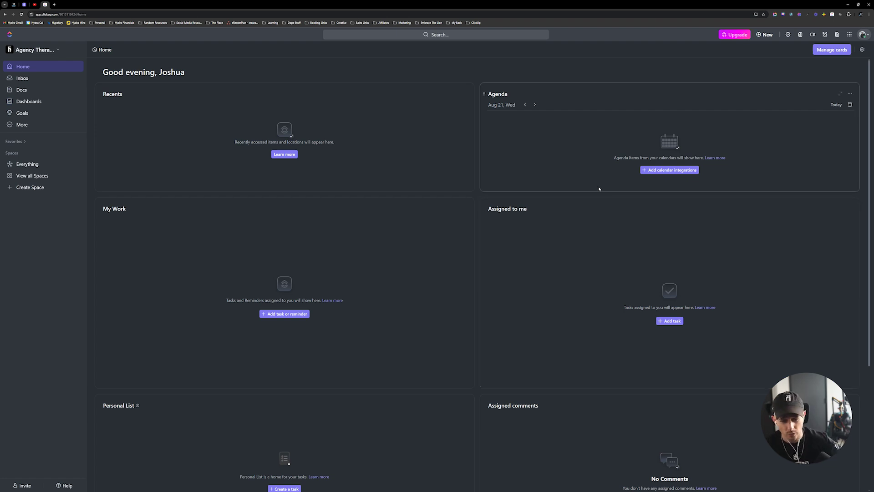
left_click(832, 50)
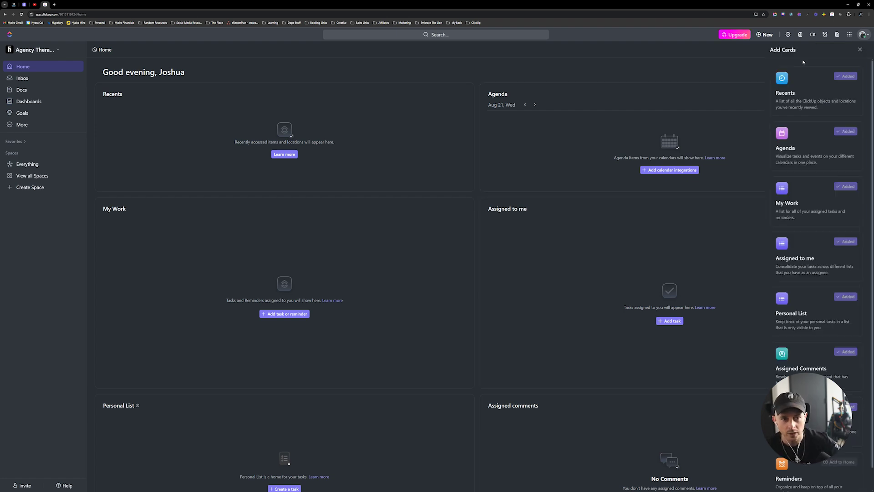
scroll(797, 191, "down", 1)
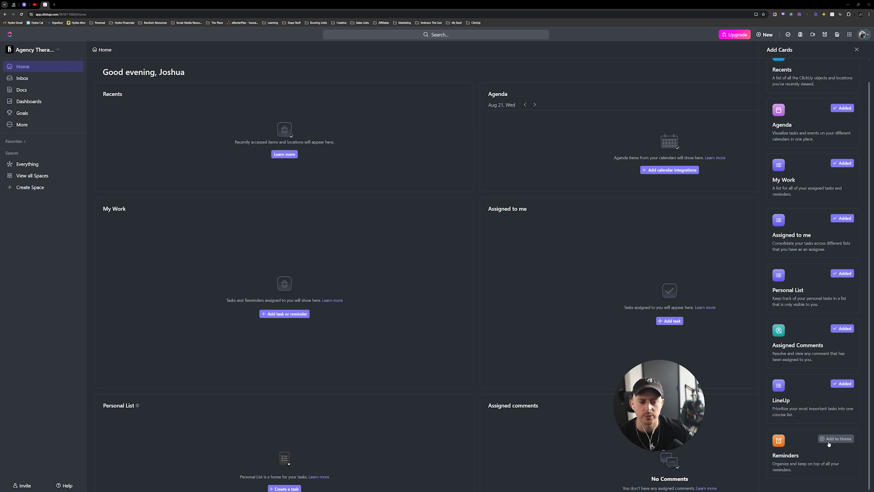
left_click(856, 50)
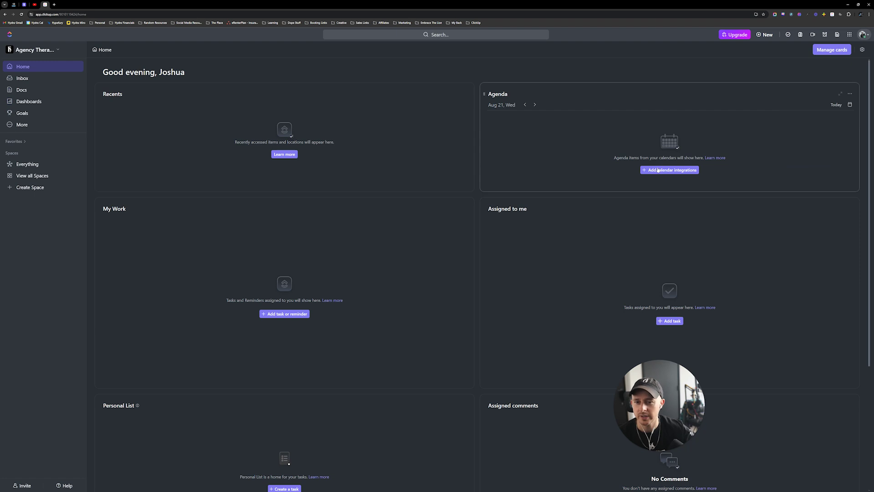
Reconnect the Google Calendar integration to the Agenda card using the work Google account
left_click(642, 172)
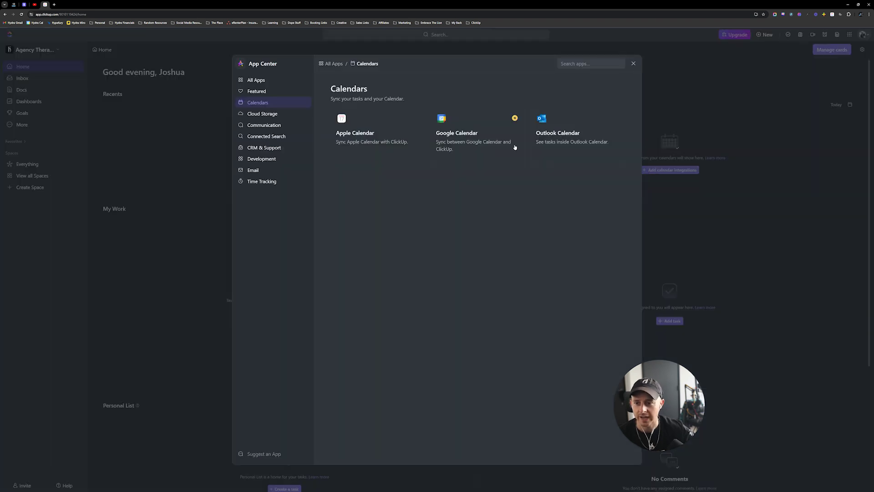
left_click(486, 132)
left_click(517, 167)
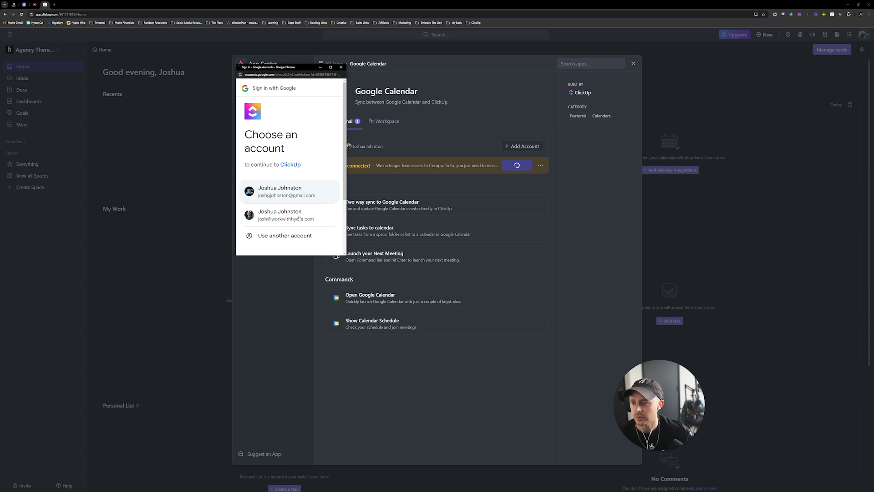
left_click(298, 215)
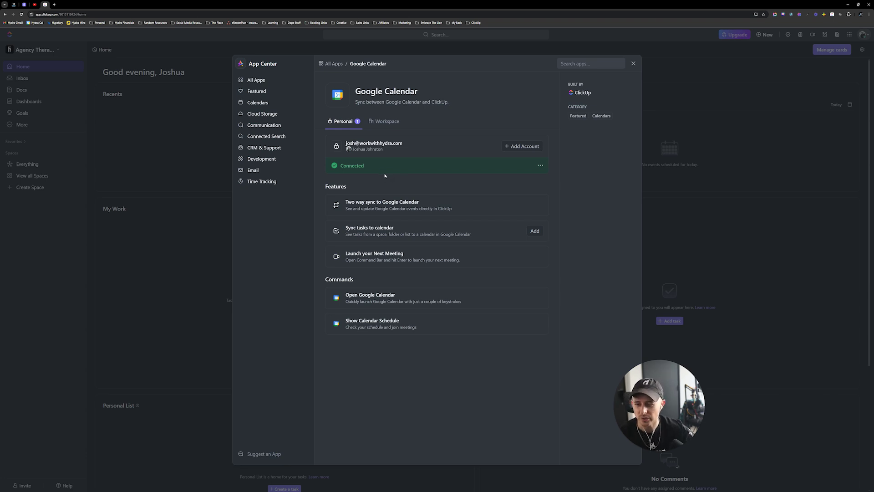
left_click(634, 63)
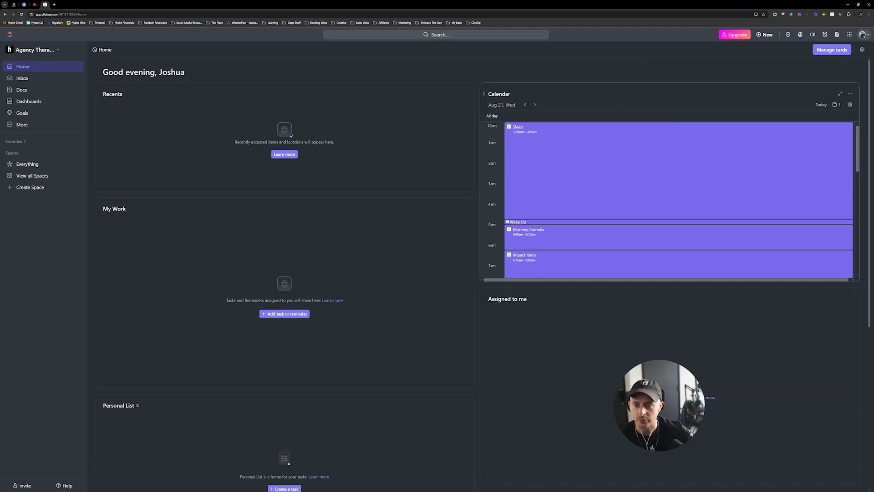
Look through the day's events and the remaining Home cards, and make the Calendar card taller
scroll(722, 208, "down", 5)
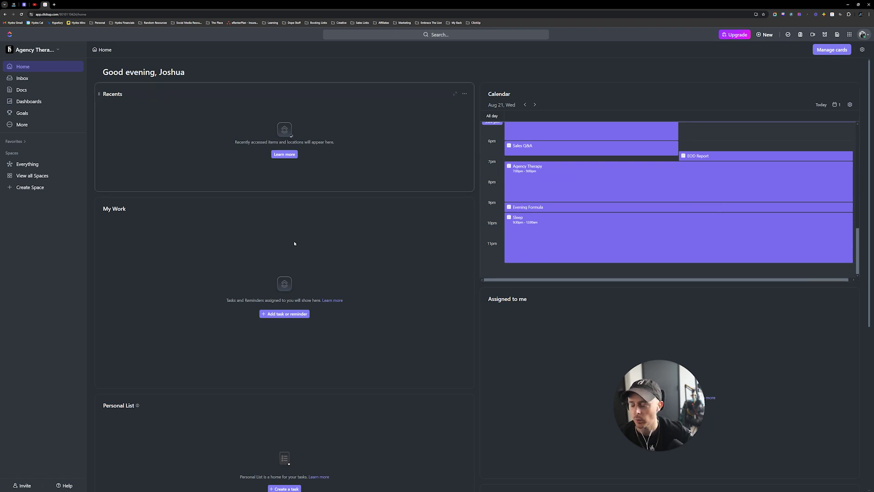
scroll(356, 261, "down", 5)
scroll(358, 261, "down", 1)
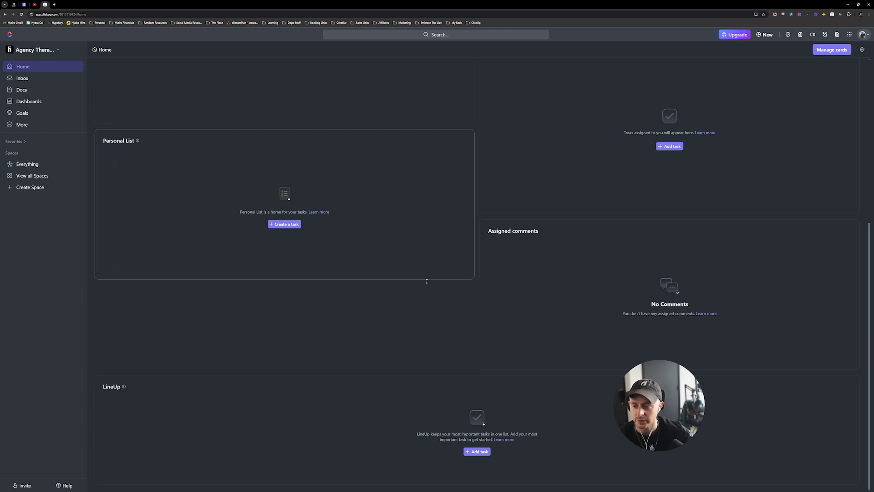
scroll(427, 281, "up", 6)
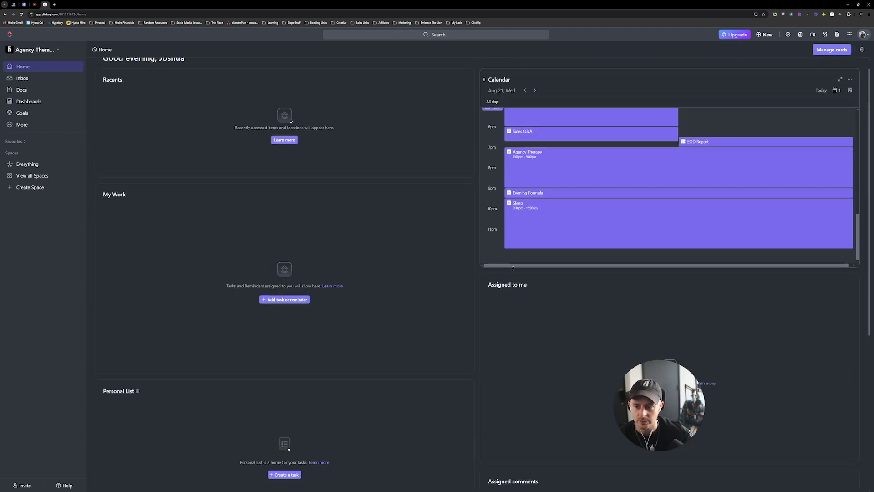
left_click_drag(514, 269, 492, 357)
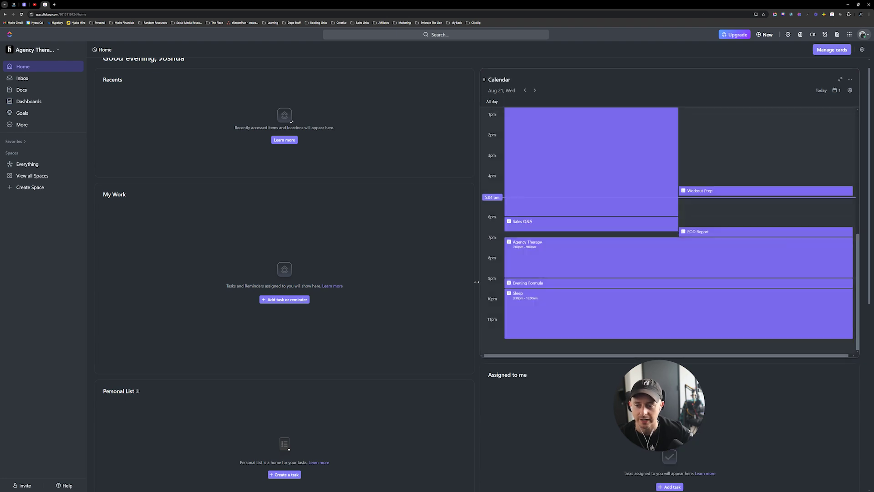
Try placing the Calendar card above Recents and return it to its place beside the Recents card
scroll(560, 161, "up", 2)
left_click_drag(486, 80, 119, 95)
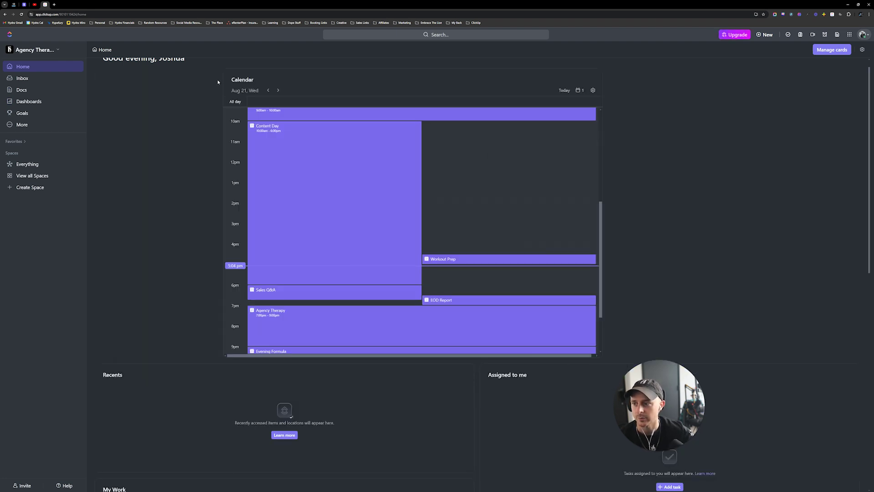
left_click_drag(224, 80, 585, 82)
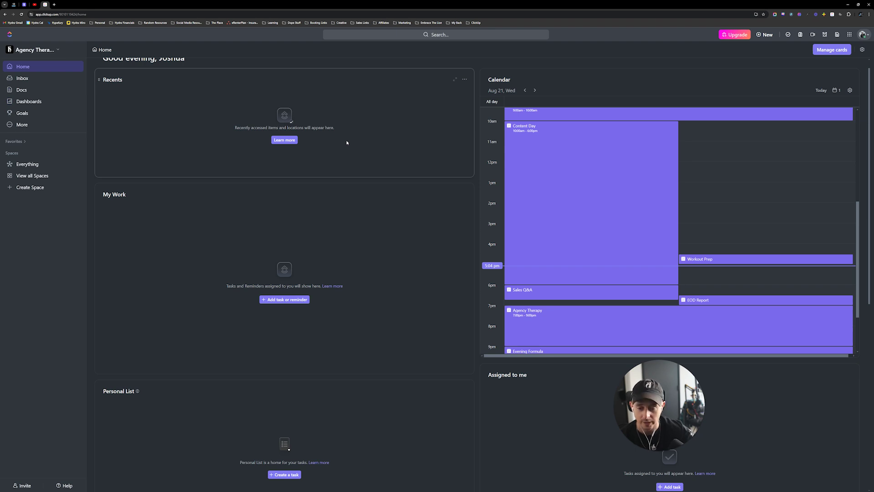
scroll(335, 246, "down", 5)
scroll(372, 259, "up", 2)
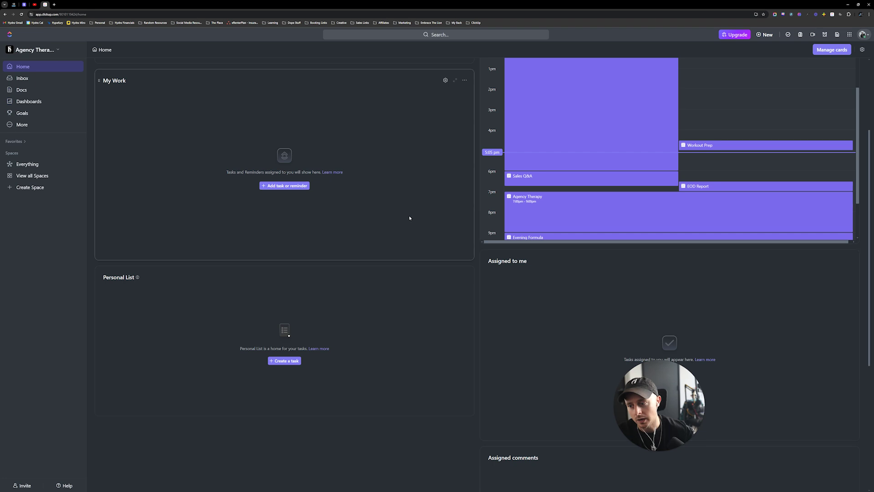
Customize the Inbox's notification importance by turning off Reactions, and review the other notification types
left_click(36, 78)
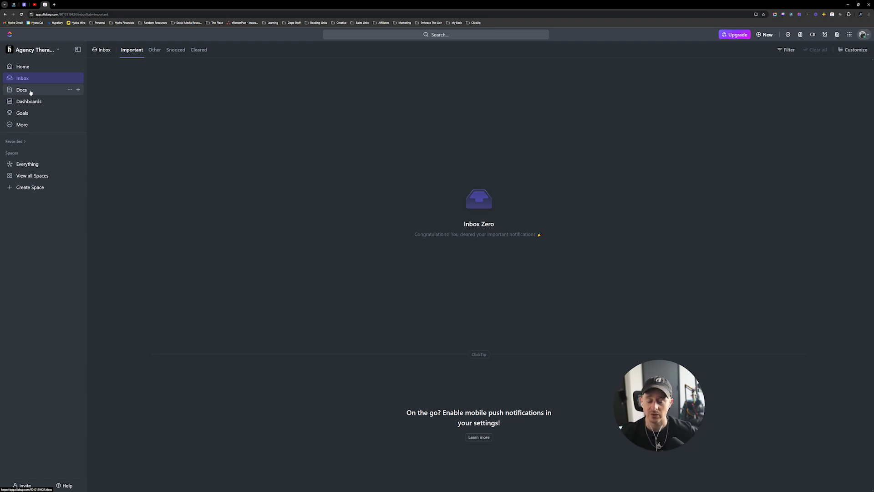
left_click(853, 50)
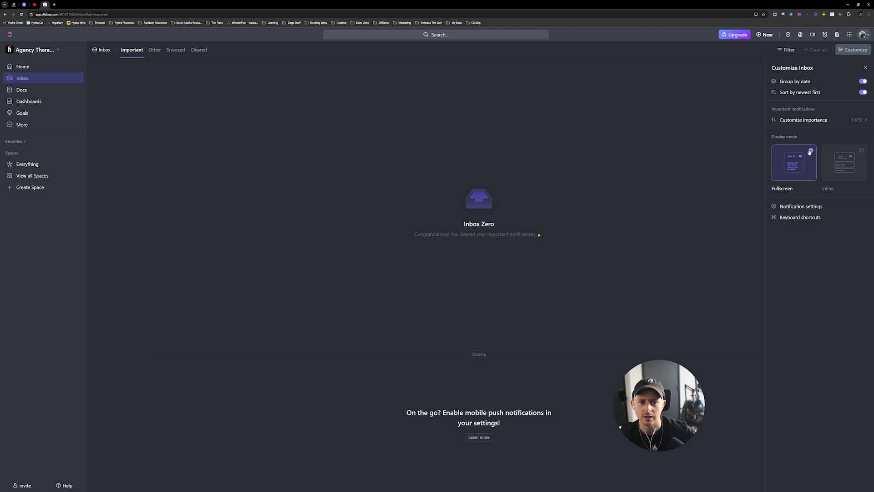
left_click(797, 121)
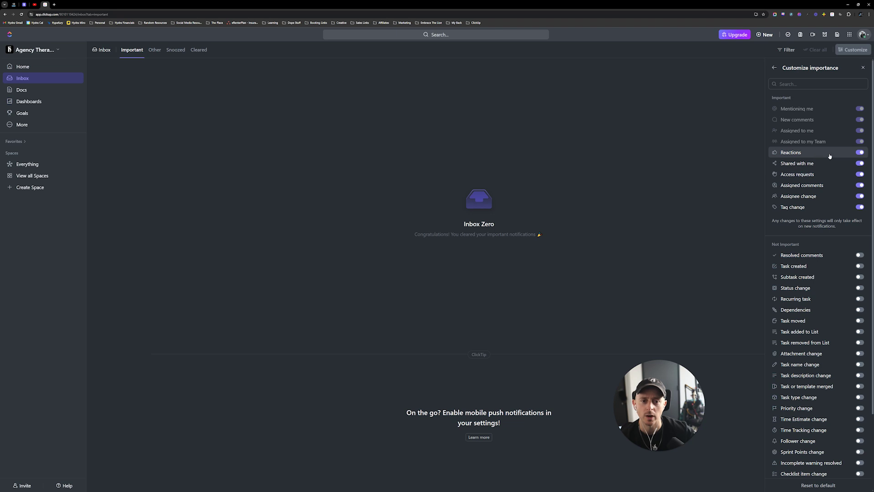
left_click(860, 152)
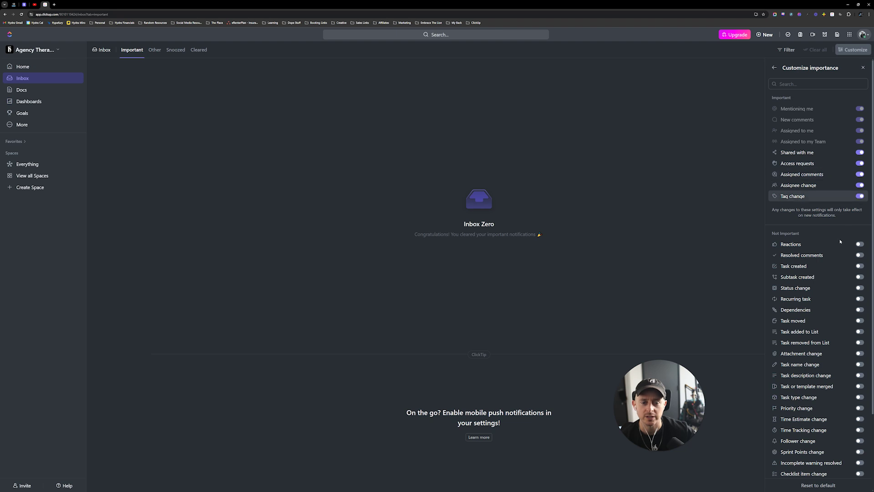
scroll(840, 255, "down", 3)
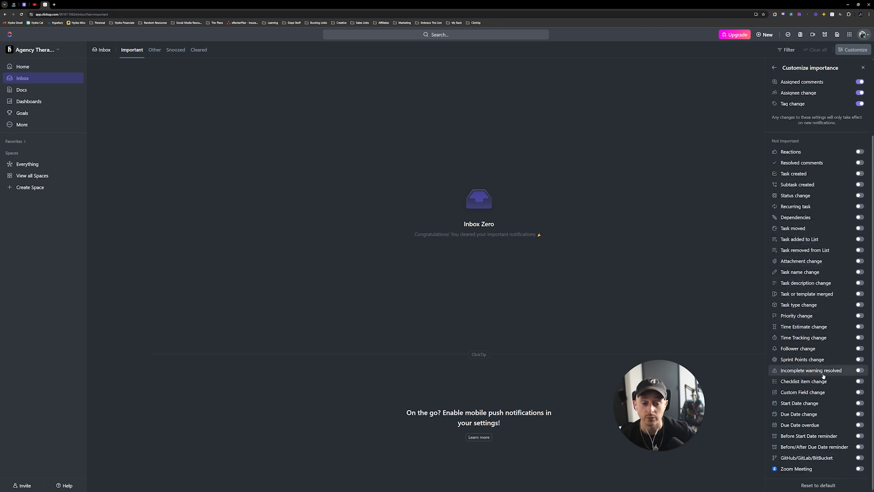
scroll(823, 374, "up", 3)
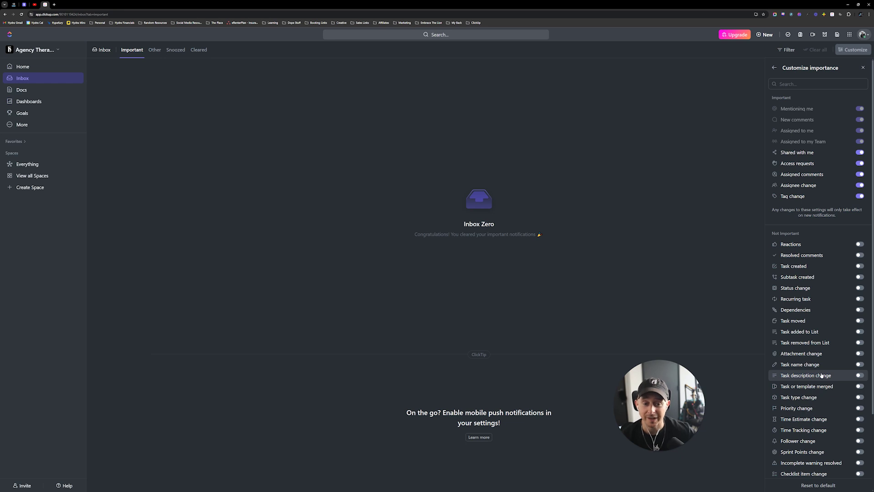
Look over the Docs, Dashboards and Goals pages, including the form for setting a goal, without creating anything
left_click(26, 90)
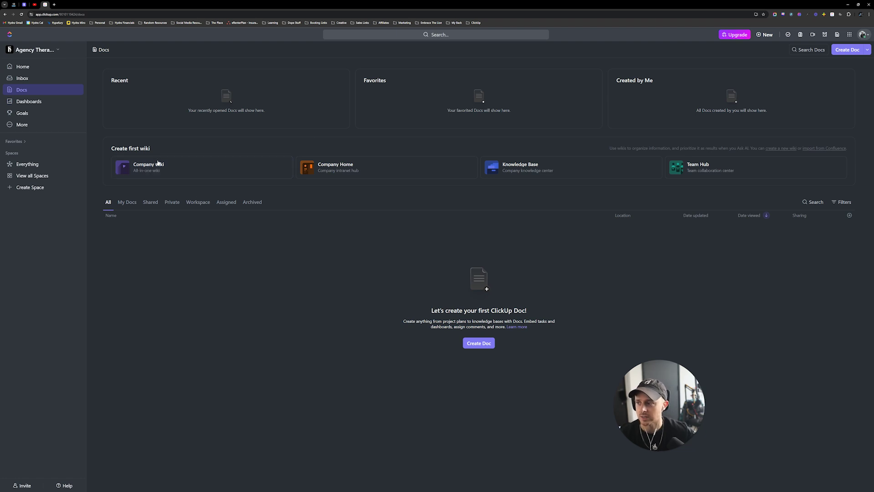
left_click(39, 104)
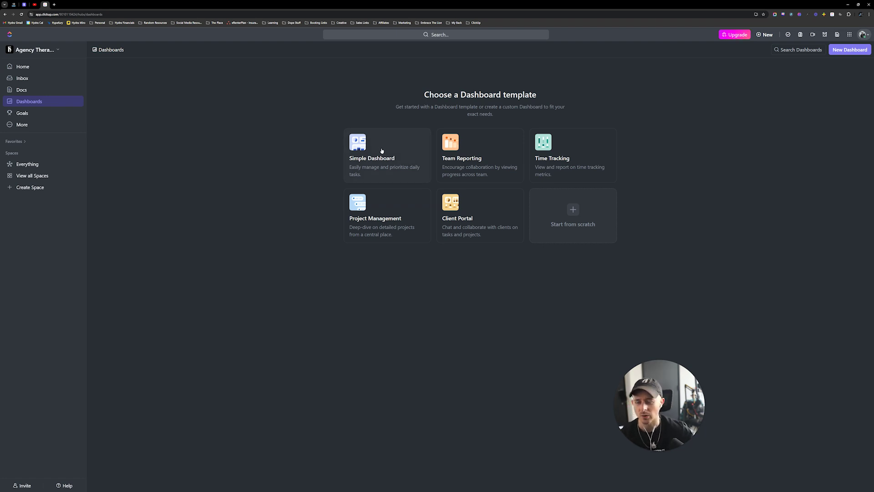
left_click(23, 113)
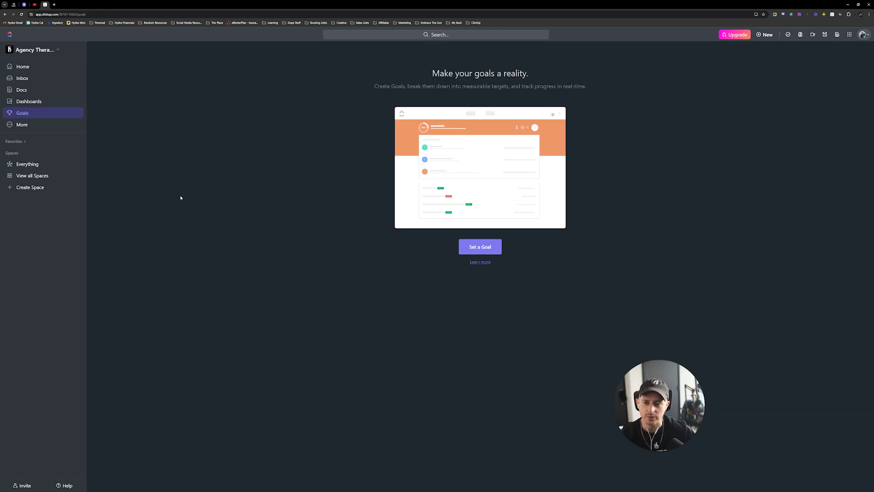
left_click(497, 243)
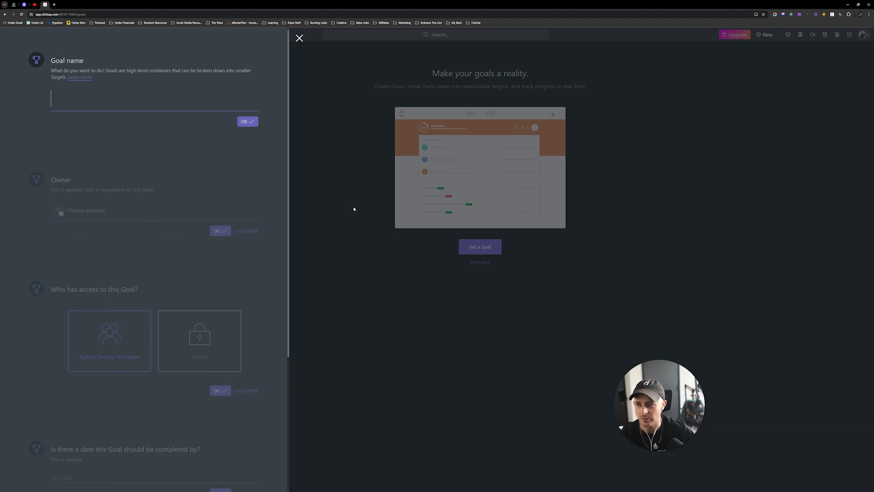
scroll(150, 237, "down", 4)
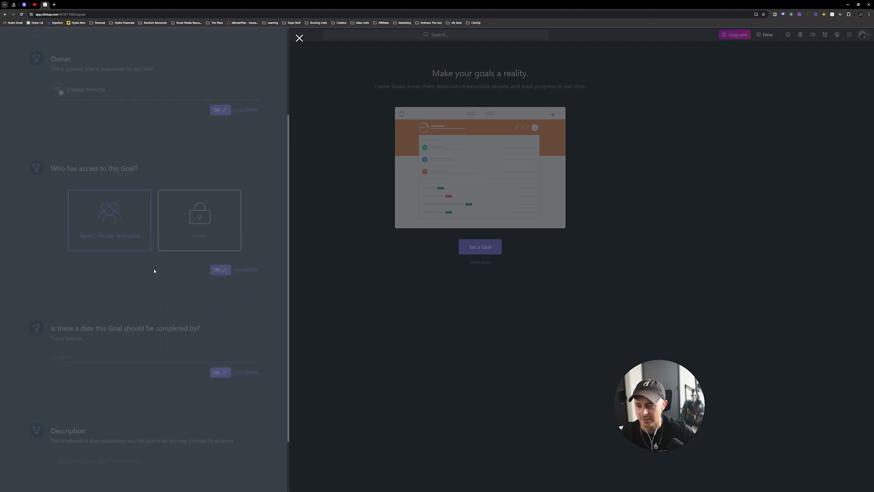
scroll(154, 269, "up", 4)
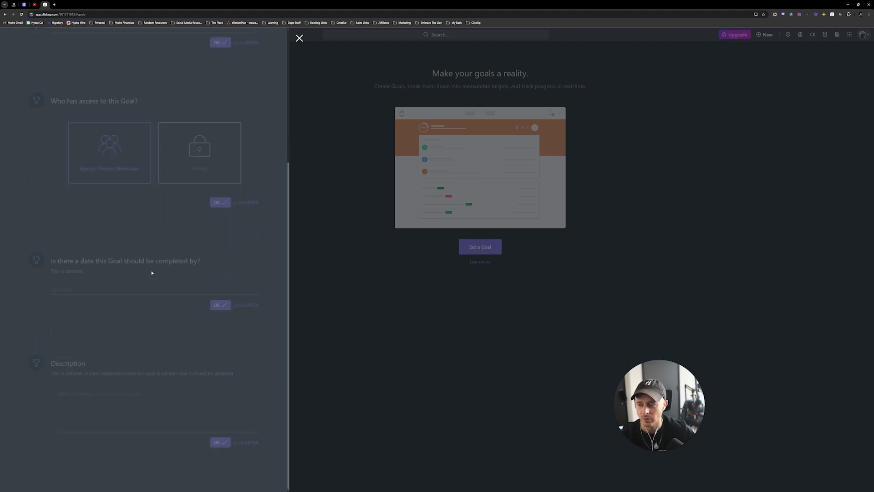
left_click(300, 38)
Pin Clips and Whiteboards to the sidebar and view both of their pages
left_click(31, 127)
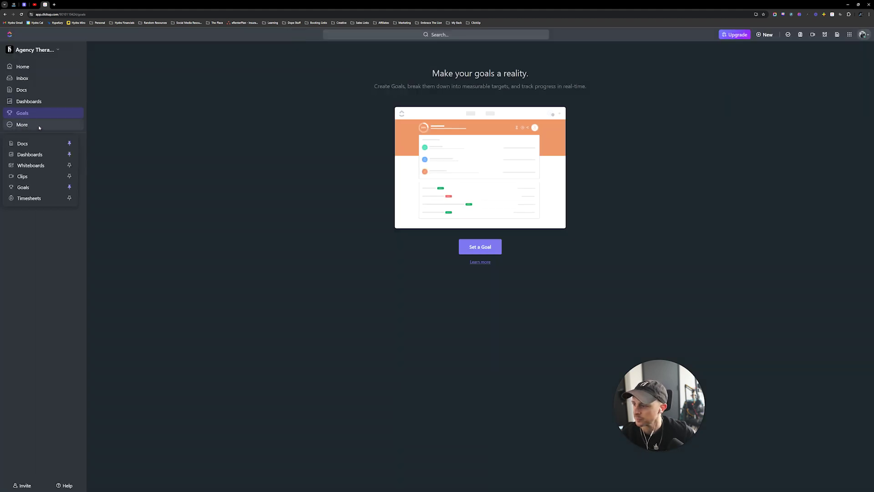
left_click(70, 177)
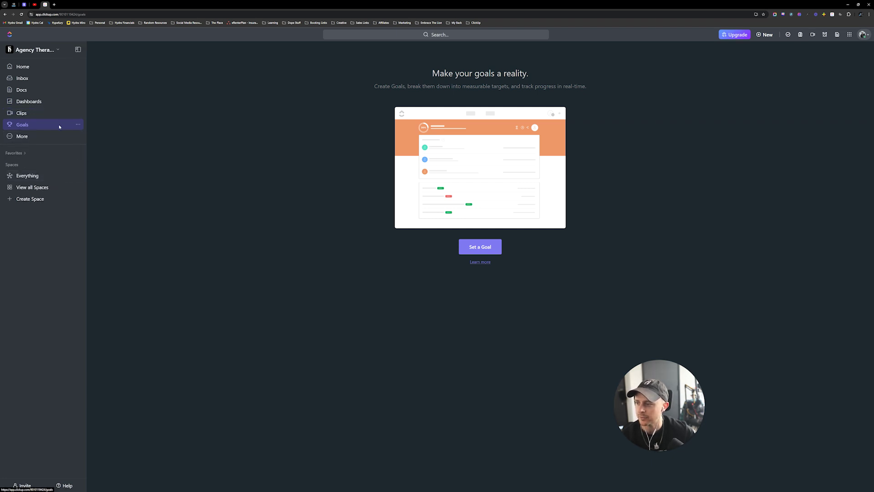
left_click(35, 137)
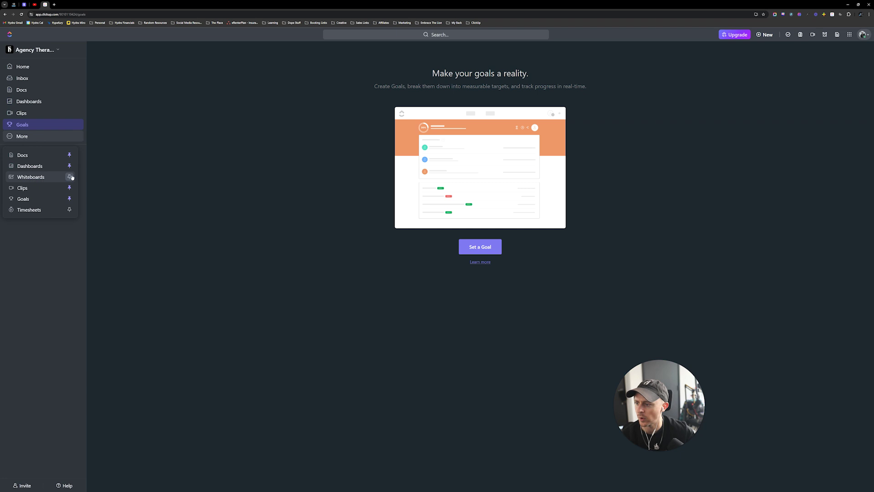
left_click(69, 177)
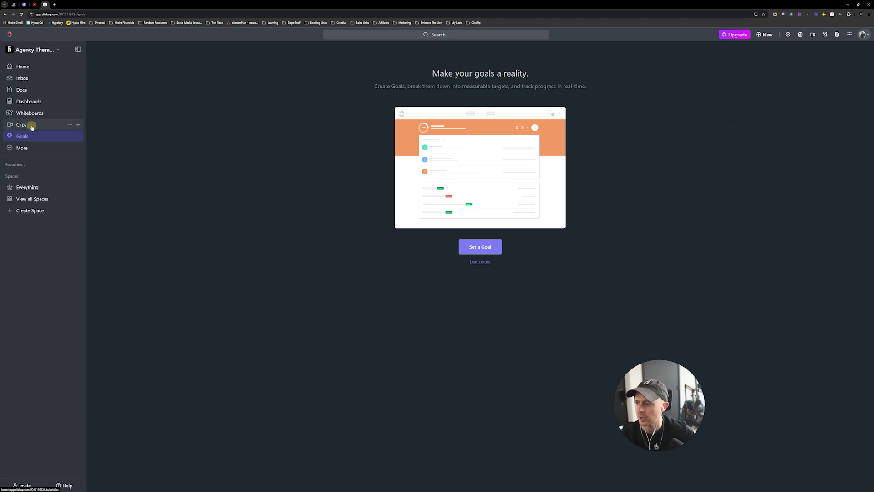
left_click(32, 125)
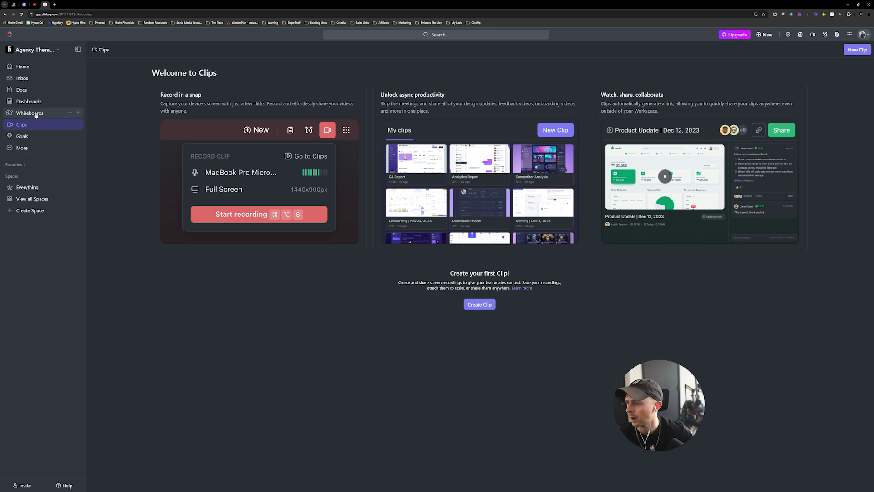
left_click(30, 113)
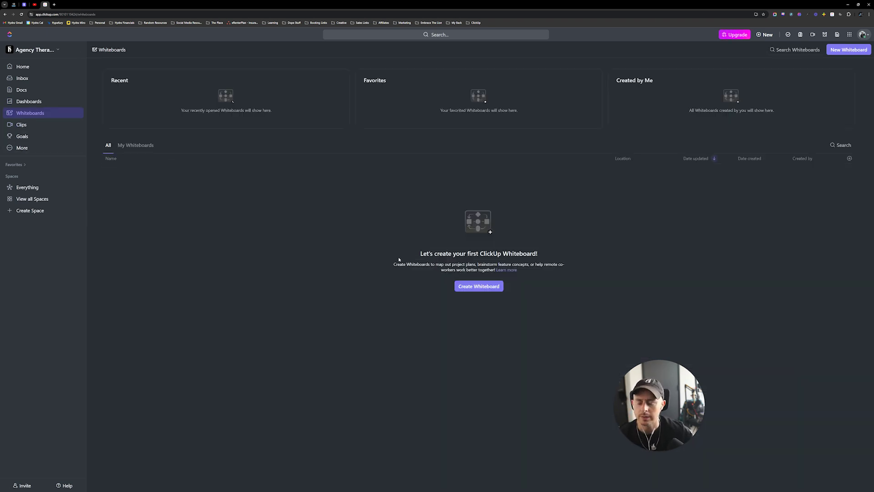
Look over the form for creating a whiteboard, including its location and privacy options, without creating one
left_click(478, 286)
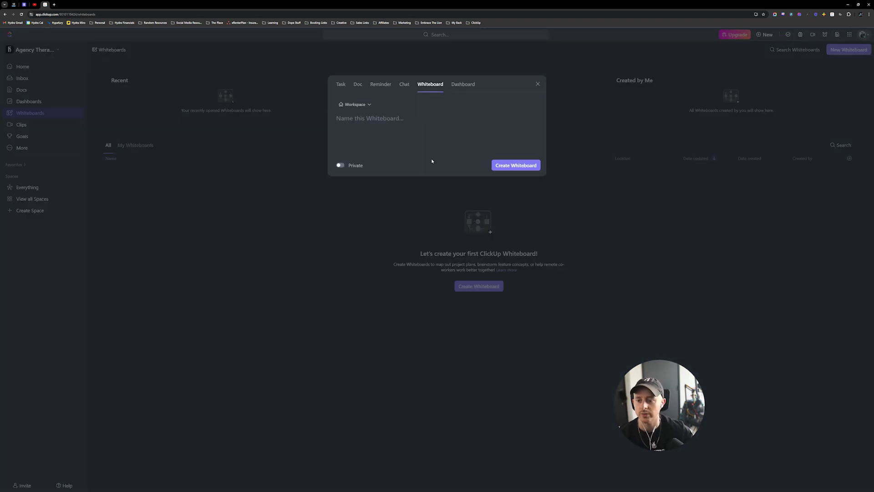
left_click(539, 86)
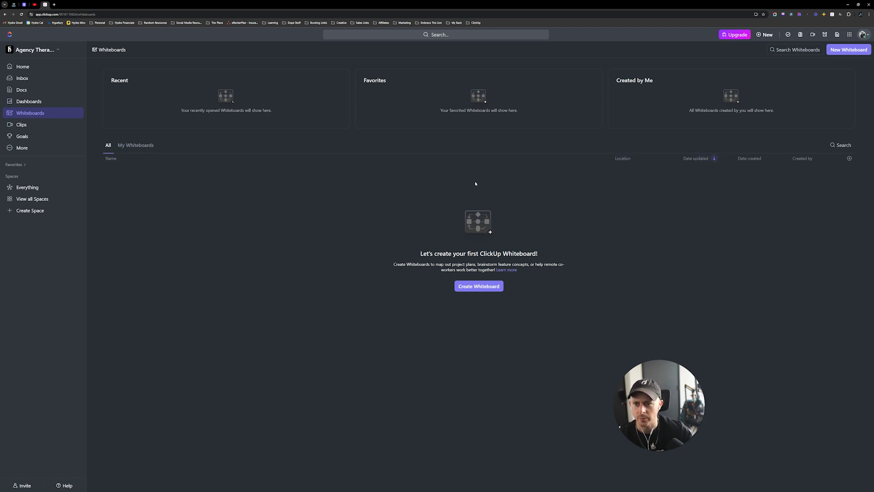
left_click(491, 286)
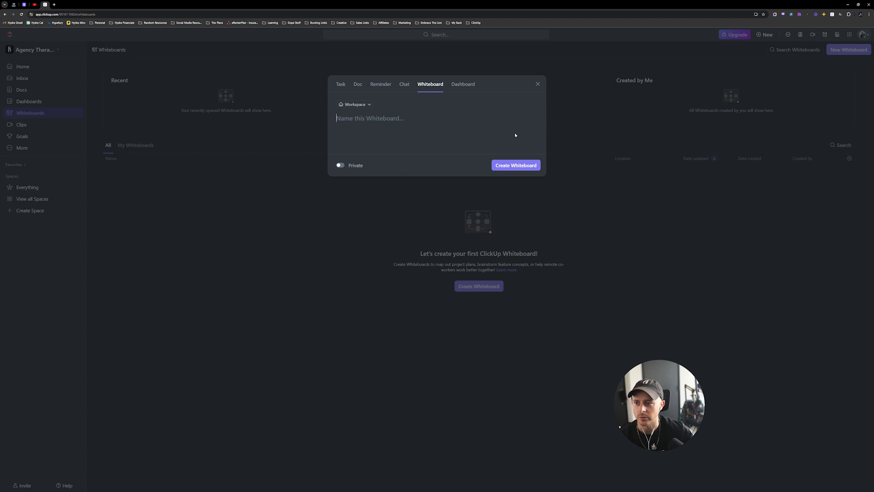
left_click(537, 85)
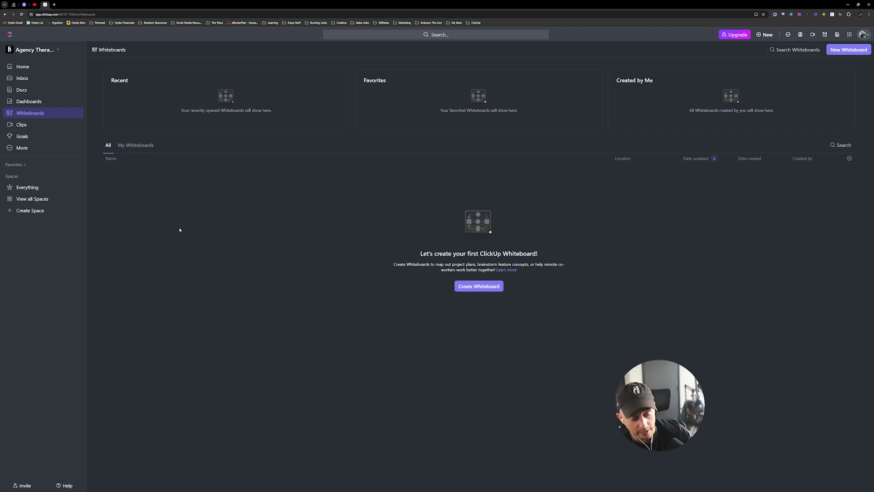
Create a public Space named Internal Marketing with the Starter workflow and its default views, statuses and ClickApps
left_click(37, 213)
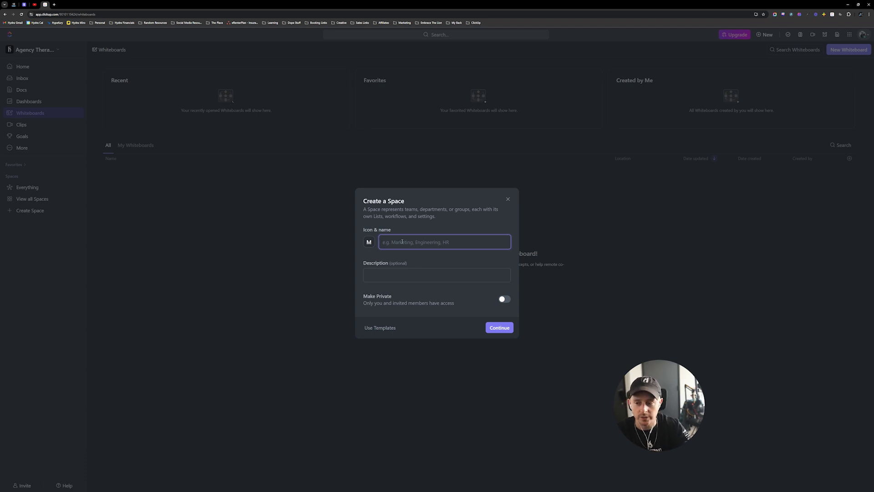
type("Internal Marketing")
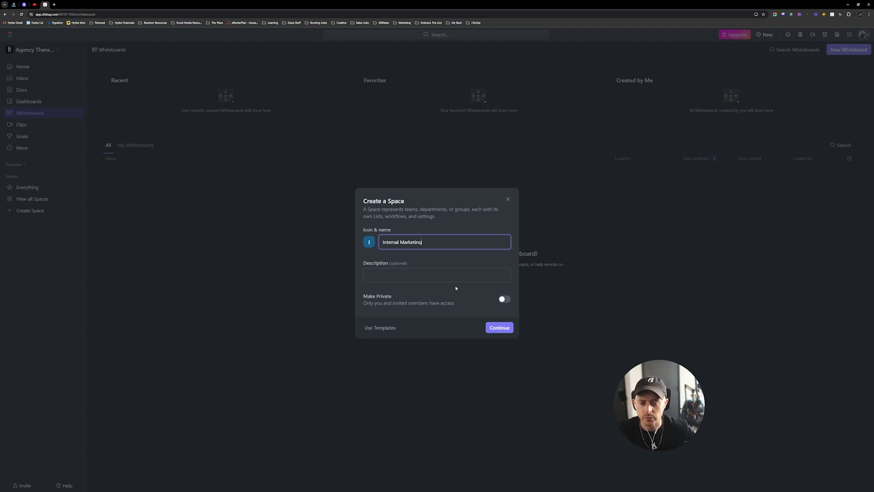
left_click(498, 329)
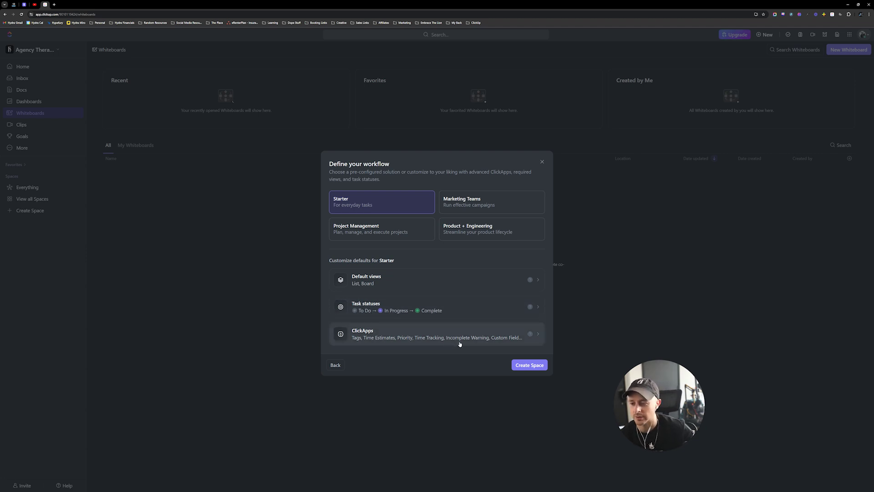
left_click(530, 365)
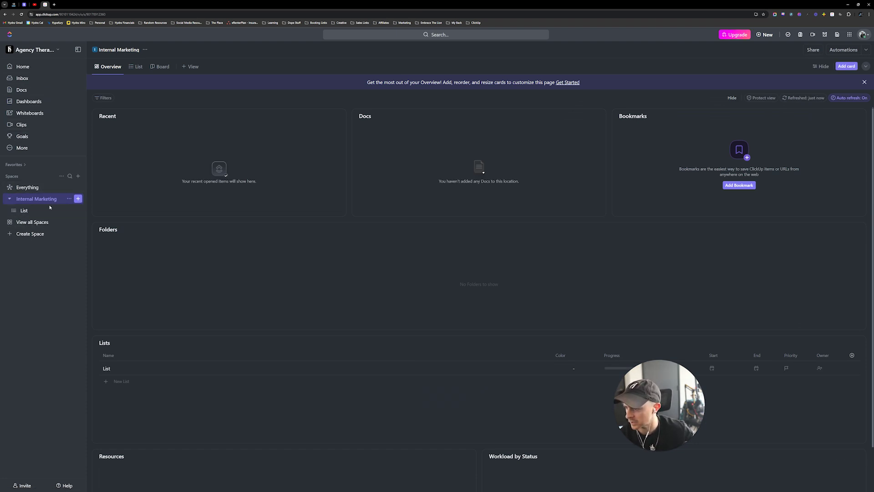
Create a Space named Sales with the default Starter workflow
left_click(78, 199)
left_click(54, 272)
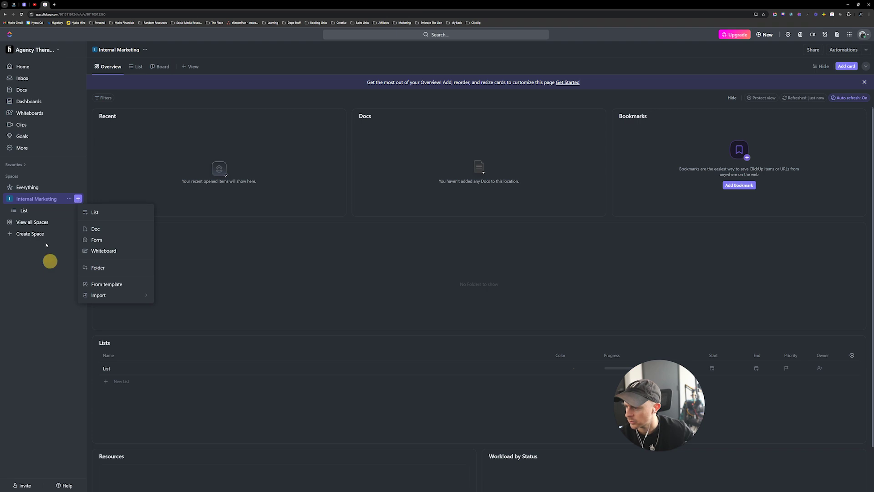
left_click(30, 234)
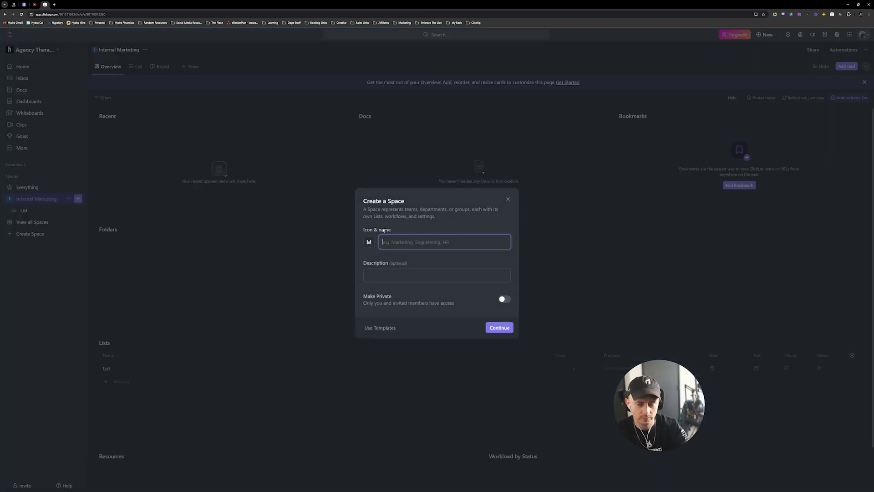
type("Sales")
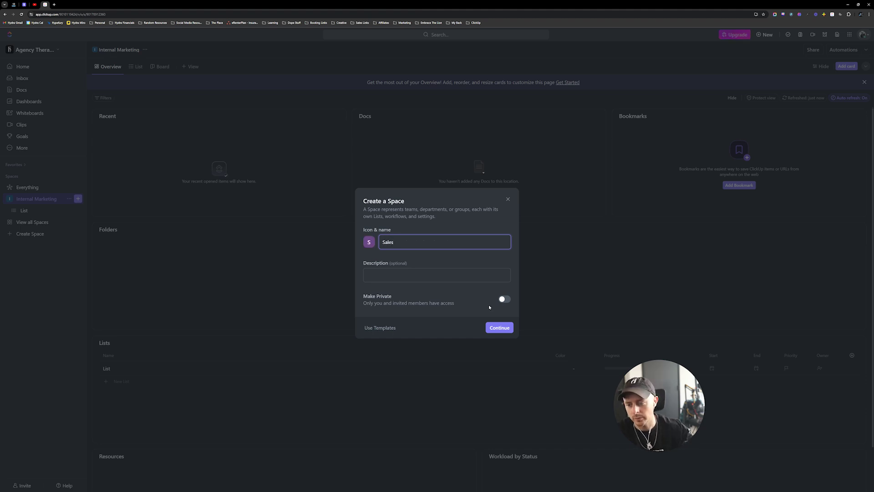
left_click(499, 327)
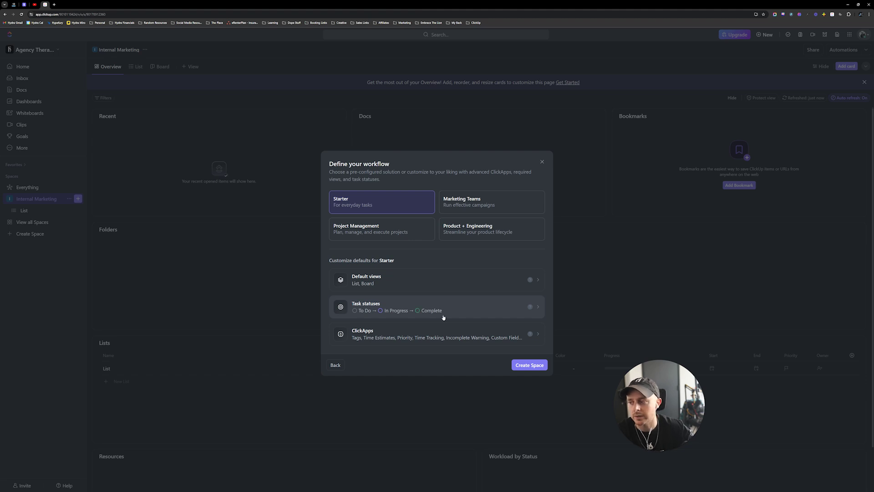
left_click(522, 366)
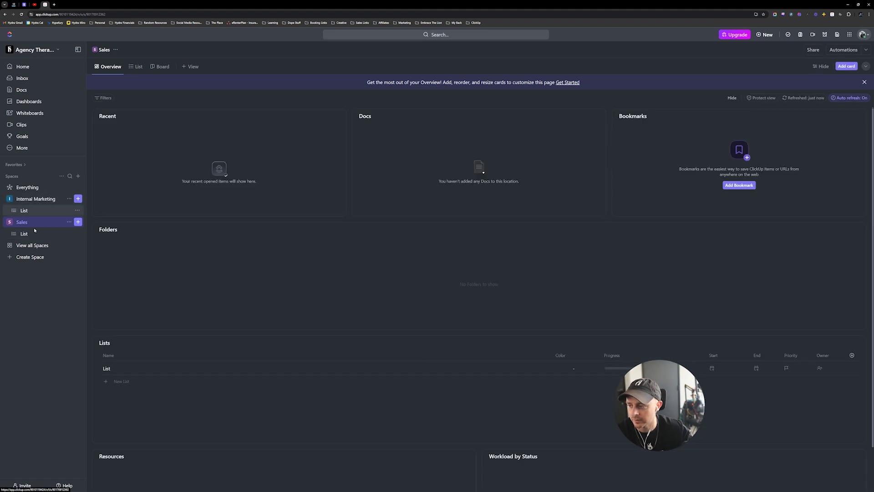
Create a Space named Fulfillment with the default Starter workflow
left_click(33, 258)
left_click(405, 242)
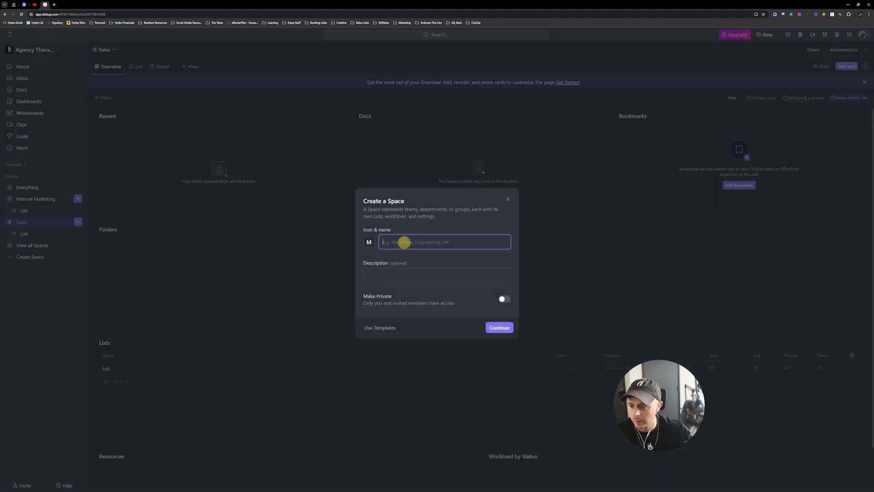
type("Fu")
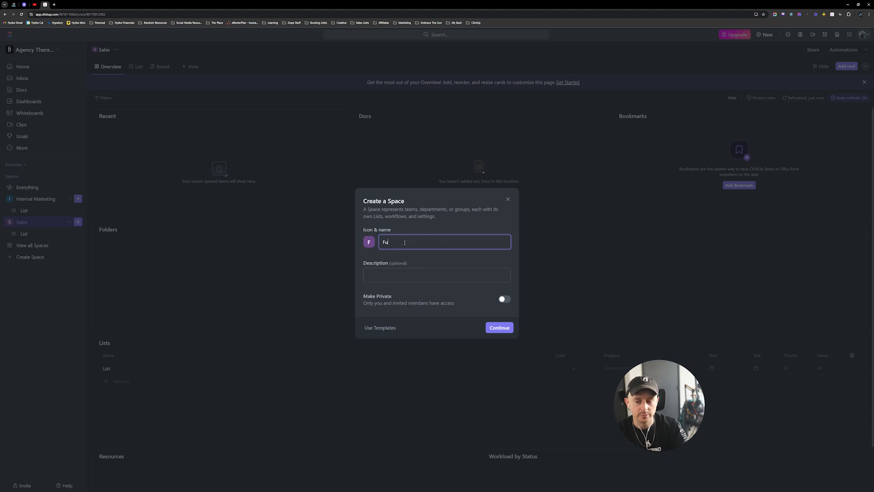
type("lfillment")
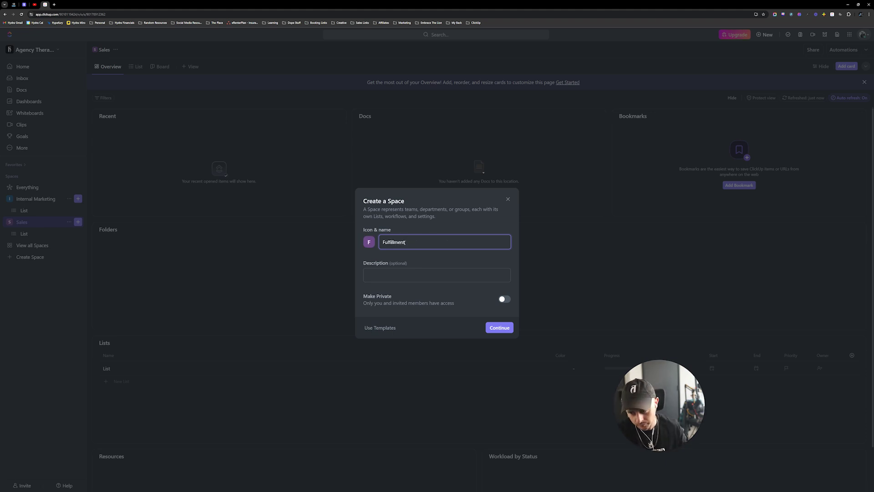
left_click(500, 332)
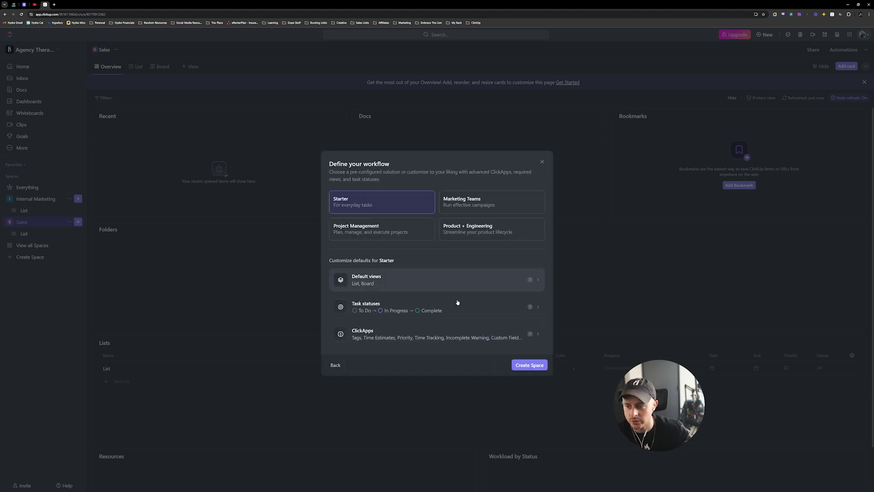
left_click(528, 365)
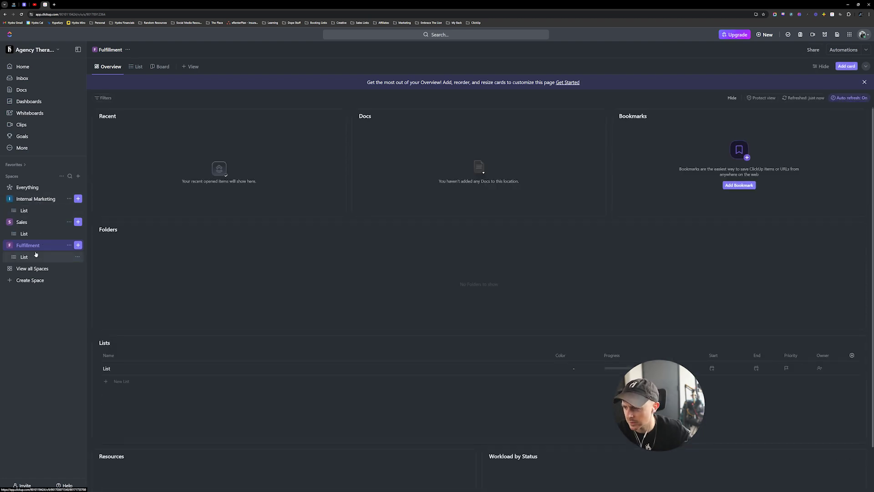
Create a Space named Finance with the default Starter workflow
left_click(30, 281)
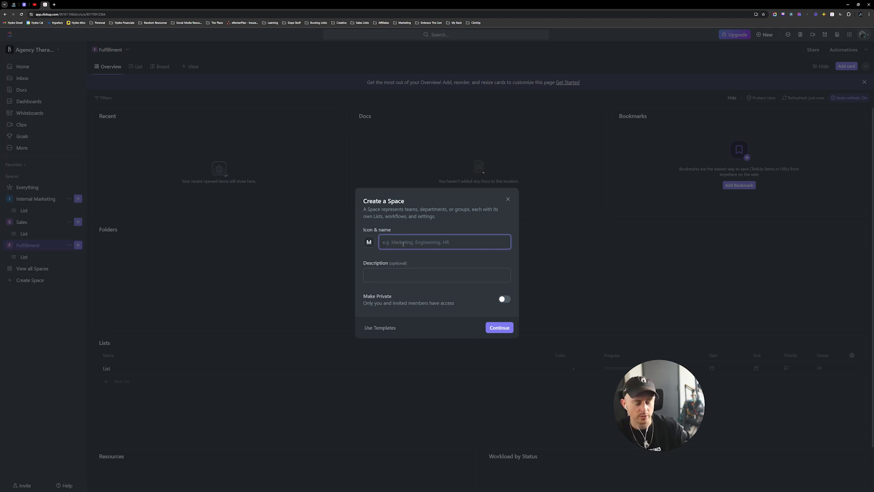
type("Finance")
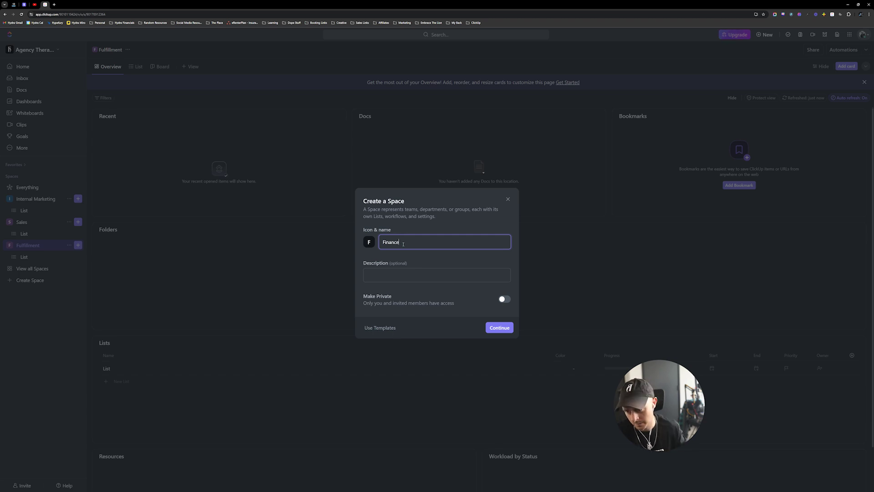
left_click(499, 327)
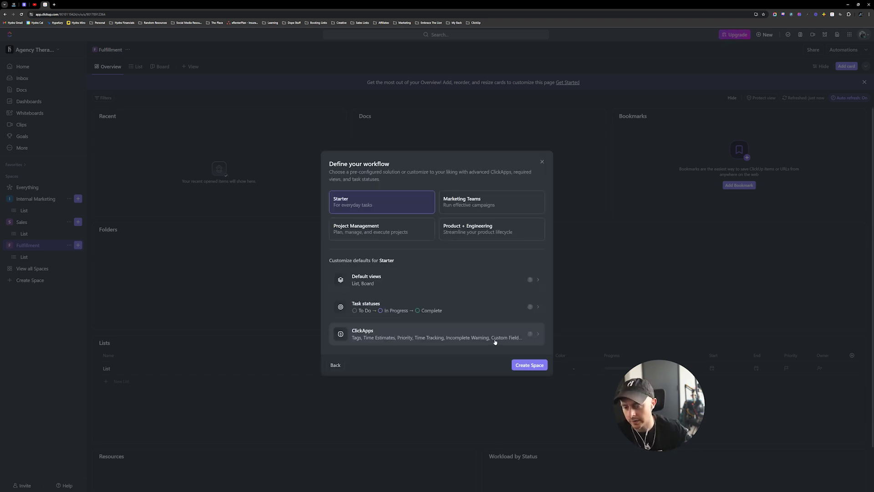
left_click(529, 365)
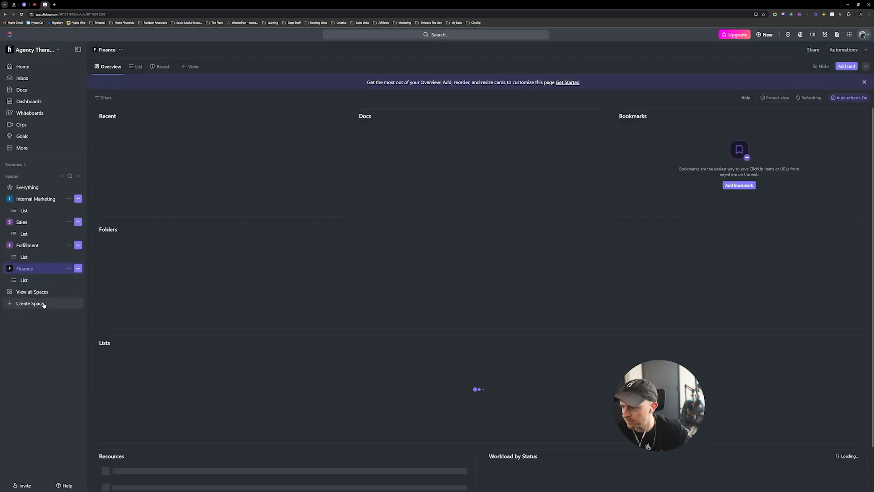
Create a Space named Human Resources with the default Starter workflow
left_click(30, 304)
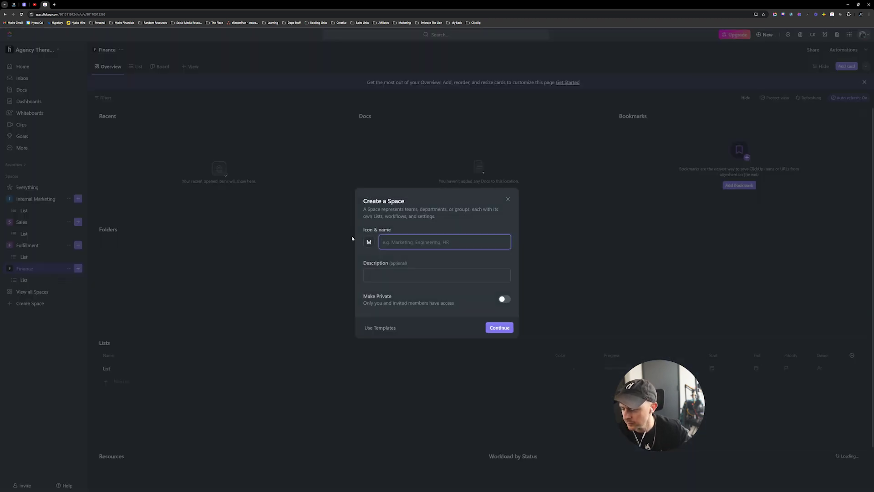
type("H")
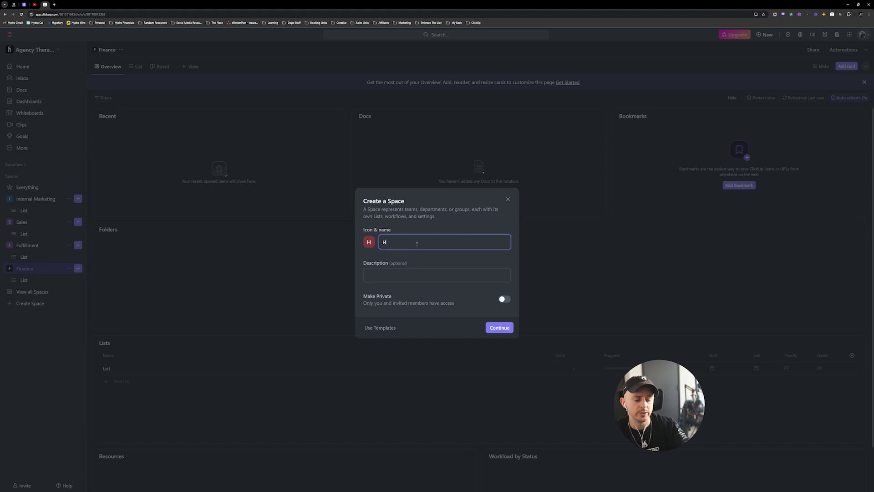
type("uman Resou")
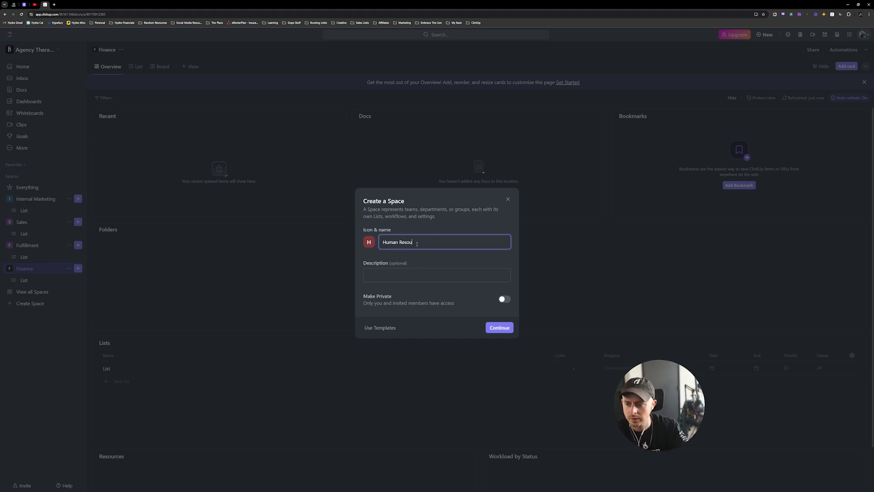
type("rces")
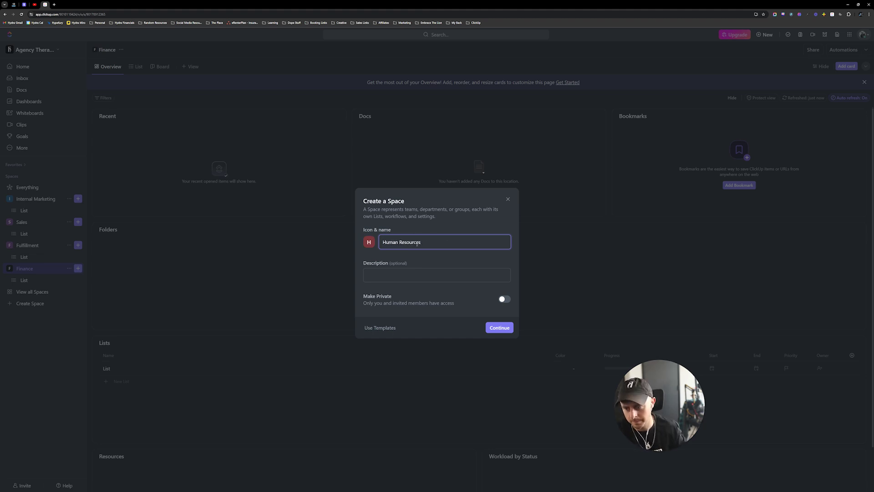
left_click(499, 327)
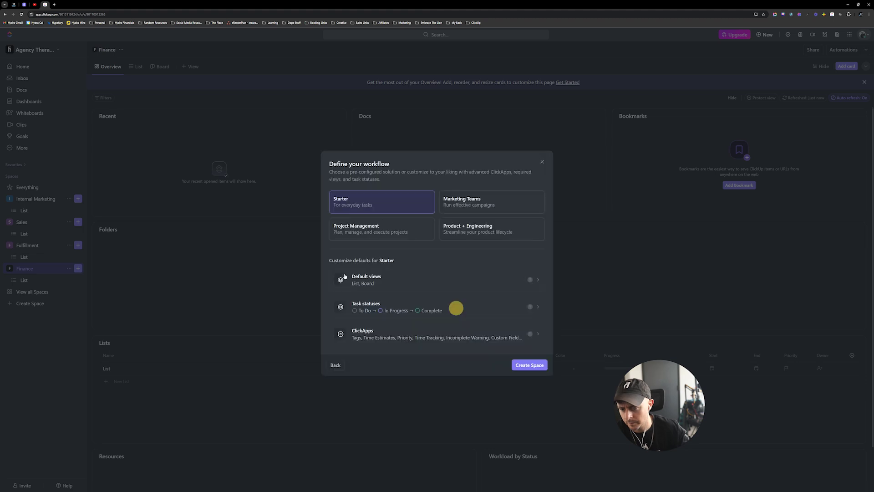
left_click(530, 365)
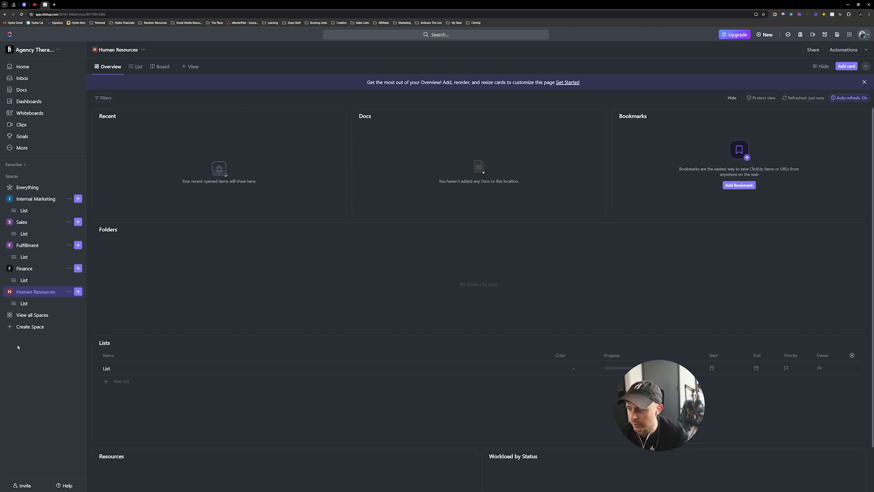
Try to create a Space named Impact with the default Starter workflow, and dismiss the plan upgrade offer
left_click(38, 328)
type("Impact")
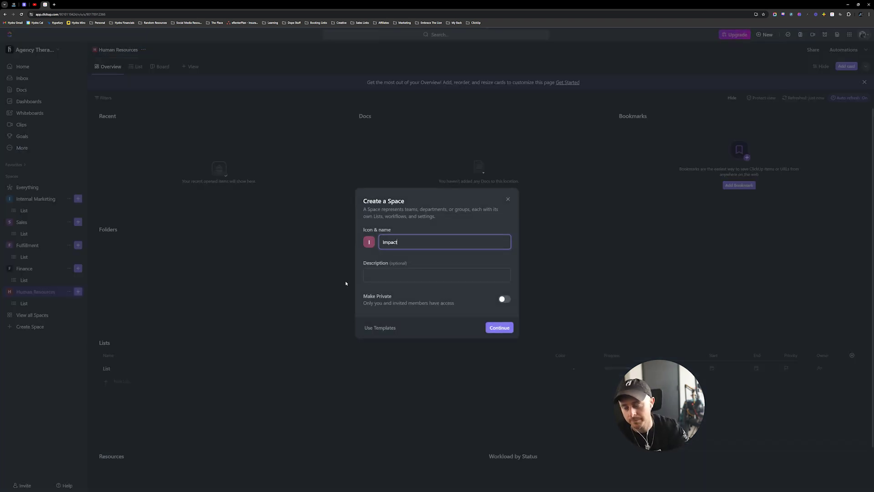
left_click(500, 329)
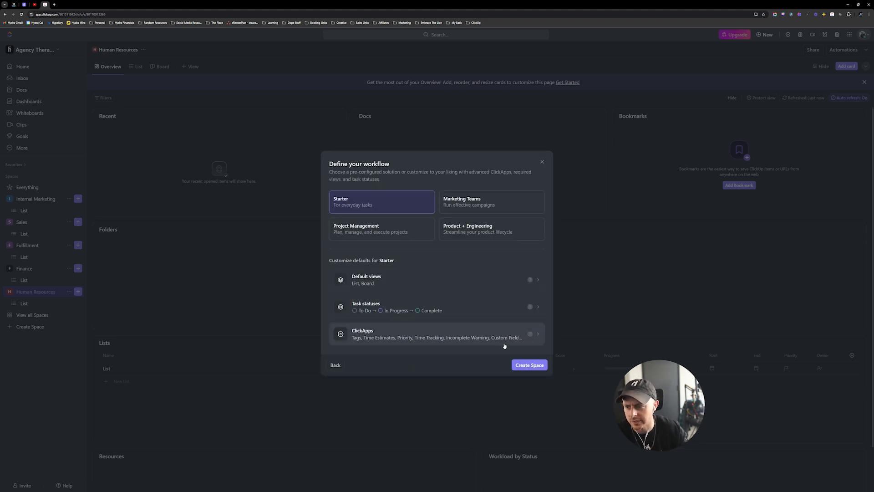
left_click(529, 365)
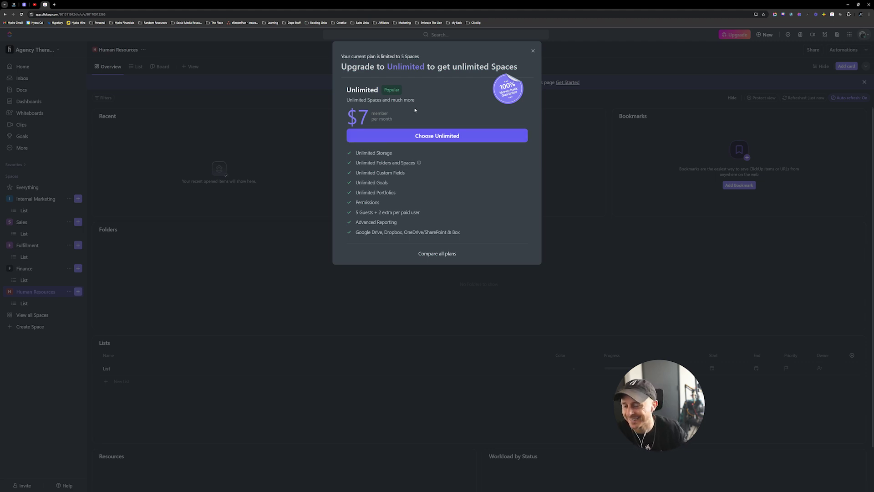
left_click(532, 52)
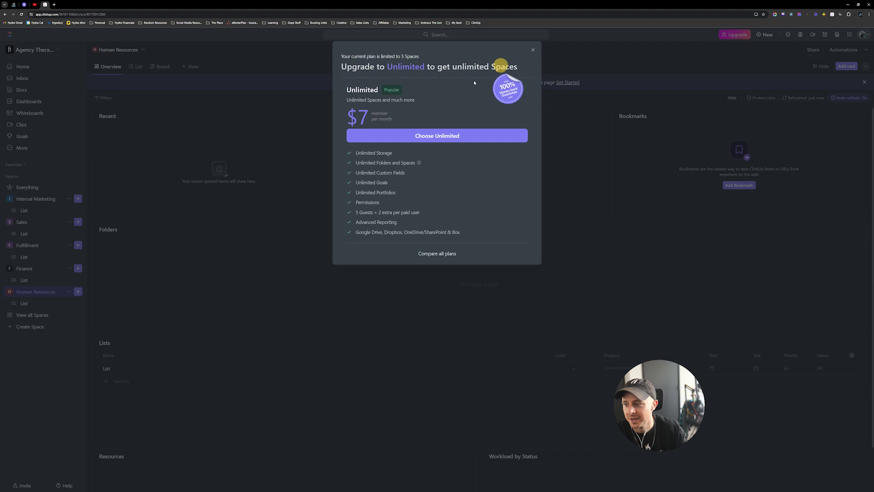
left_click(542, 163)
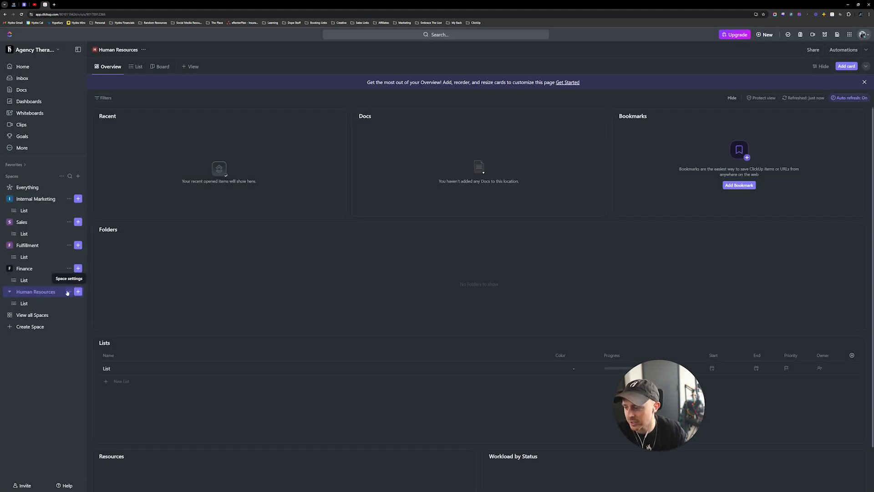
Delete the Human Resources Space, confirming the deletion with the Space name
left_click(68, 291)
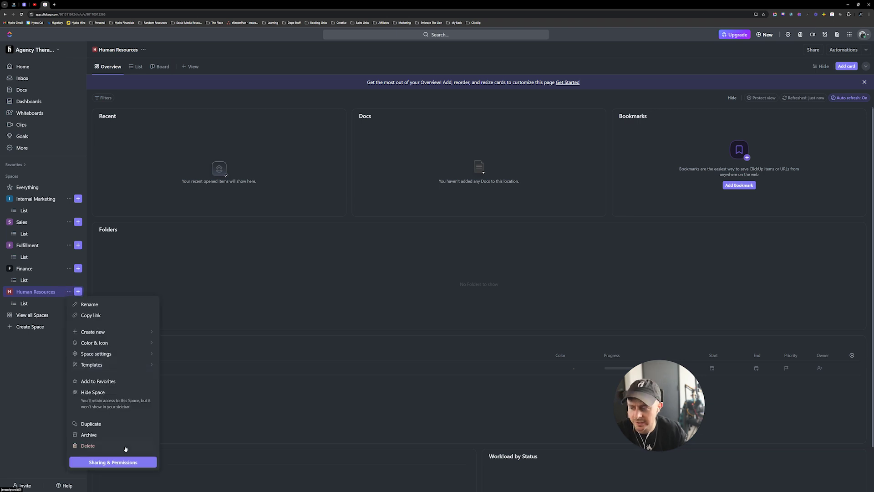
left_click(125, 448)
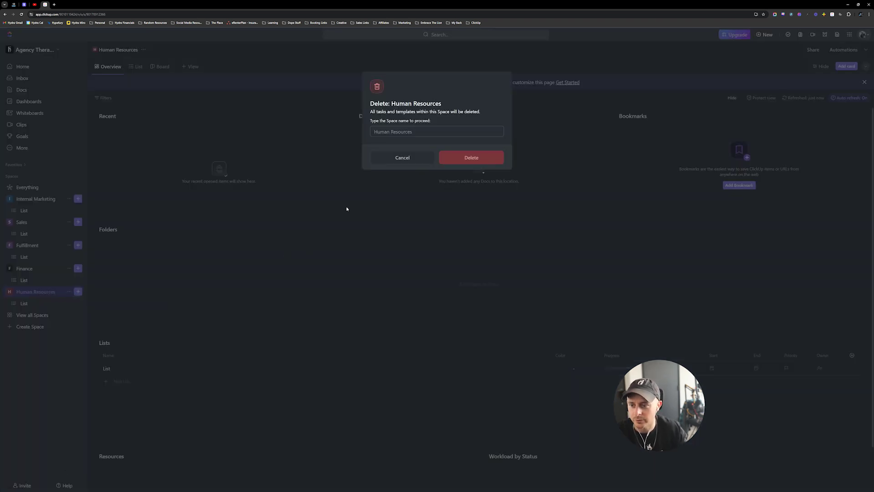
left_click(397, 132)
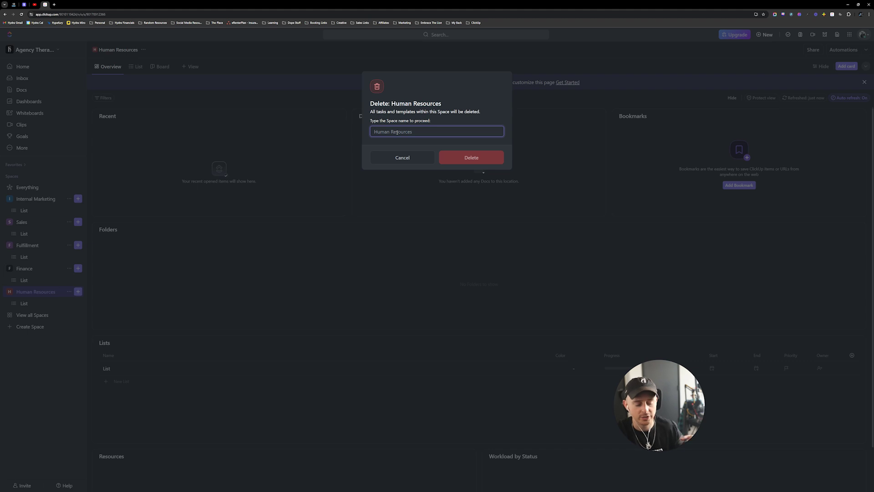
type("Human Resou")
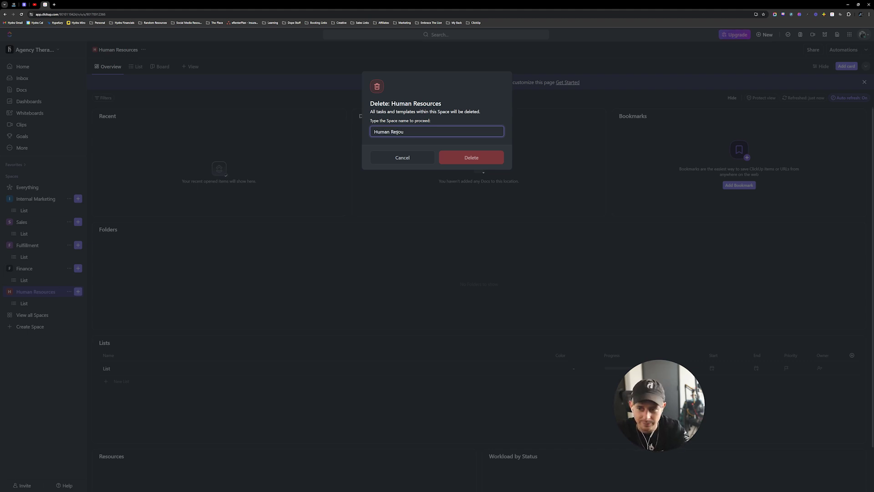
type("rces")
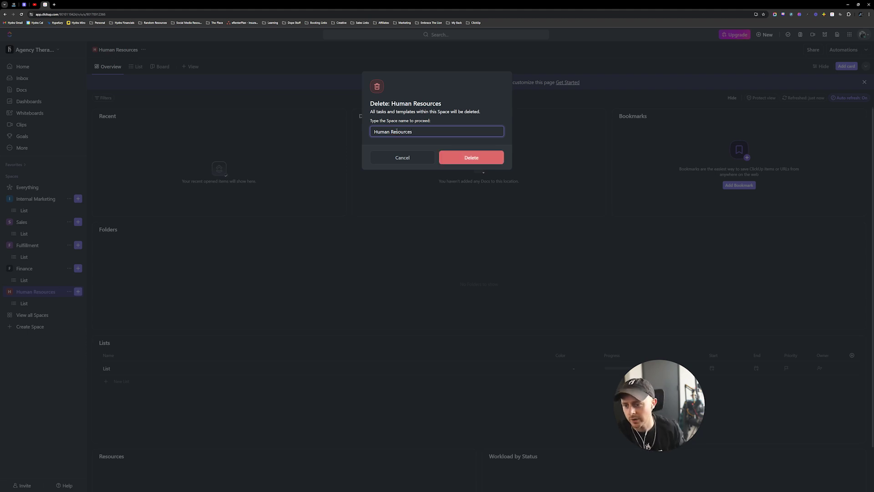
left_click(473, 156)
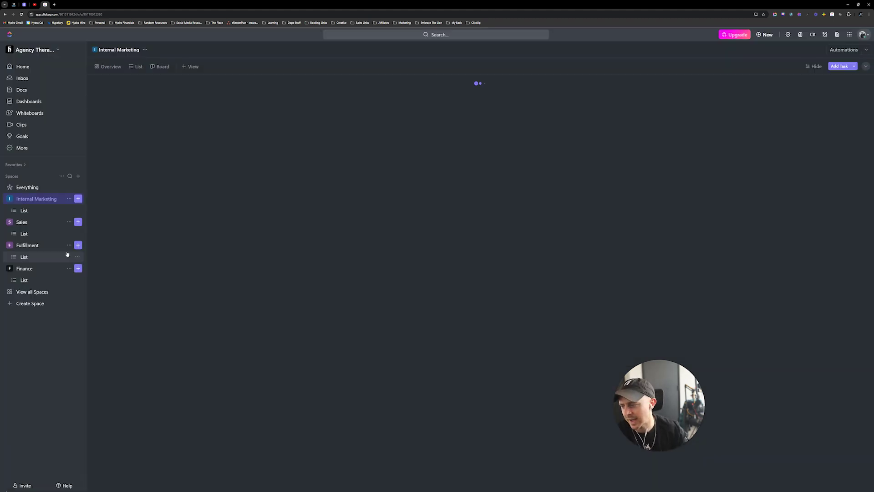
Create a Space named IMPACT with the default Starter workflow
left_click(30, 304)
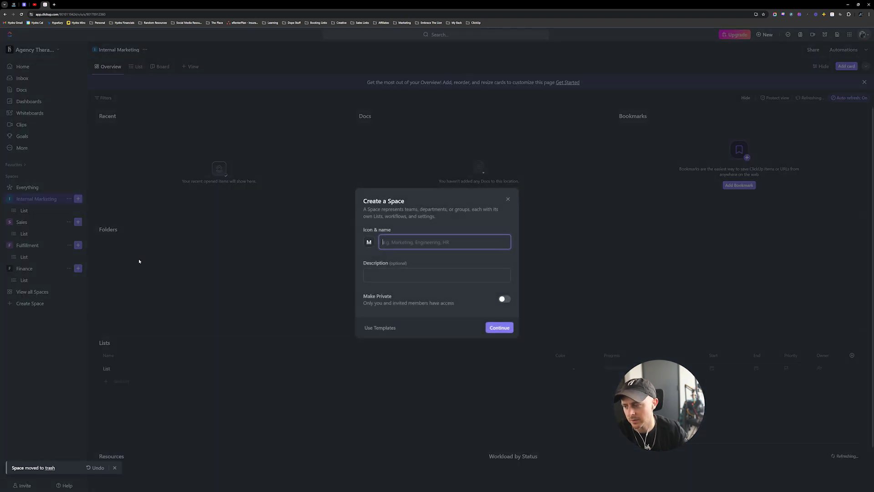
left_click(392, 242)
type("IMPACT")
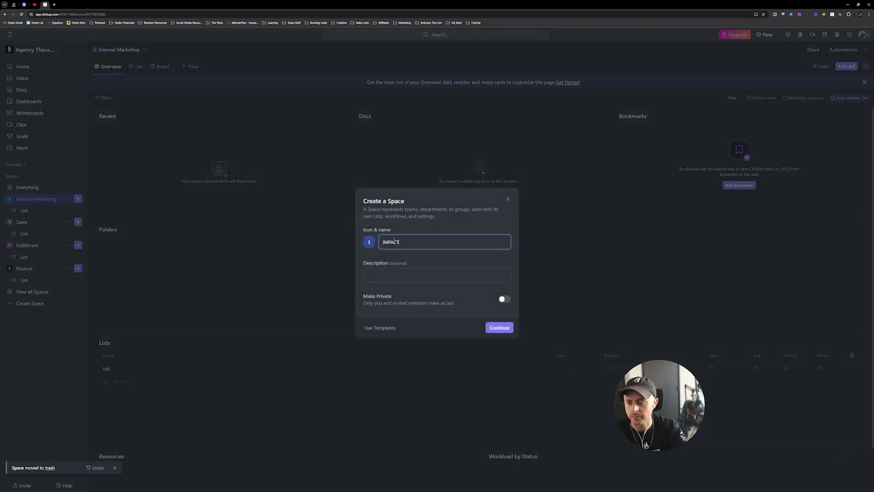
left_click(499, 327)
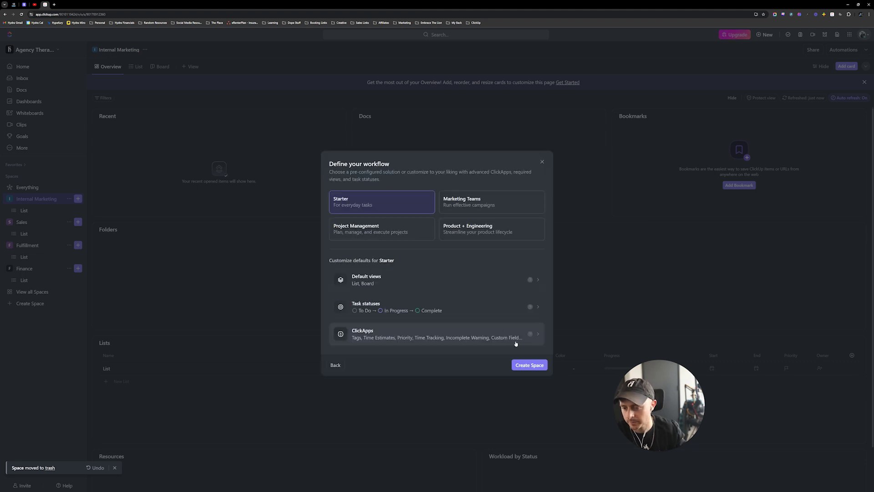
left_click(530, 365)
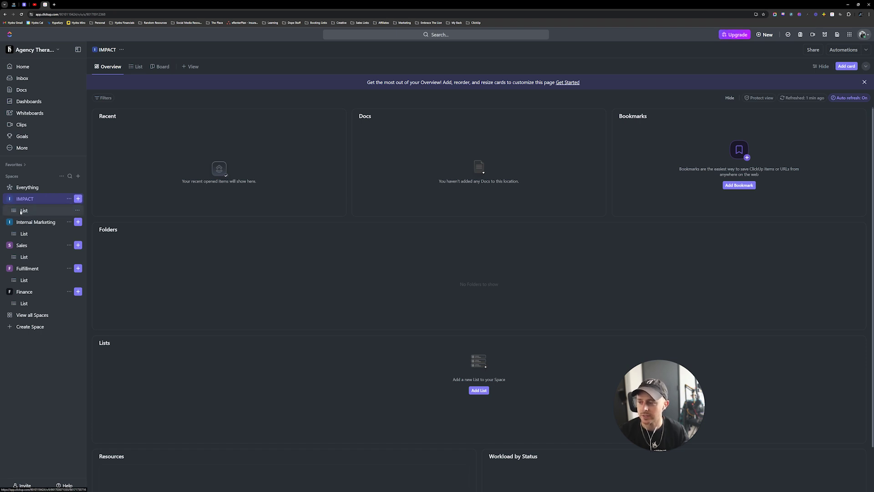
Rename the default list in the IMPACT Space to "IMPACT Items"
left_click(77, 210)
left_click(91, 222)
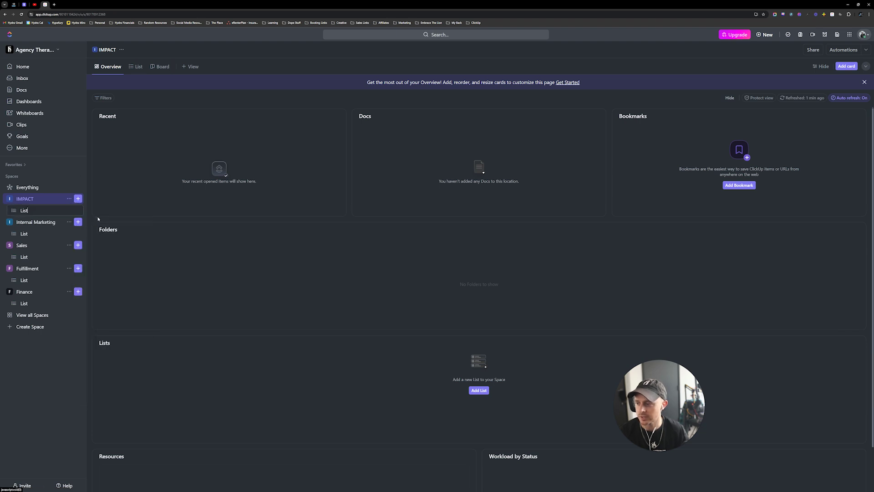
key("BackSpace")
key("BackSpace")
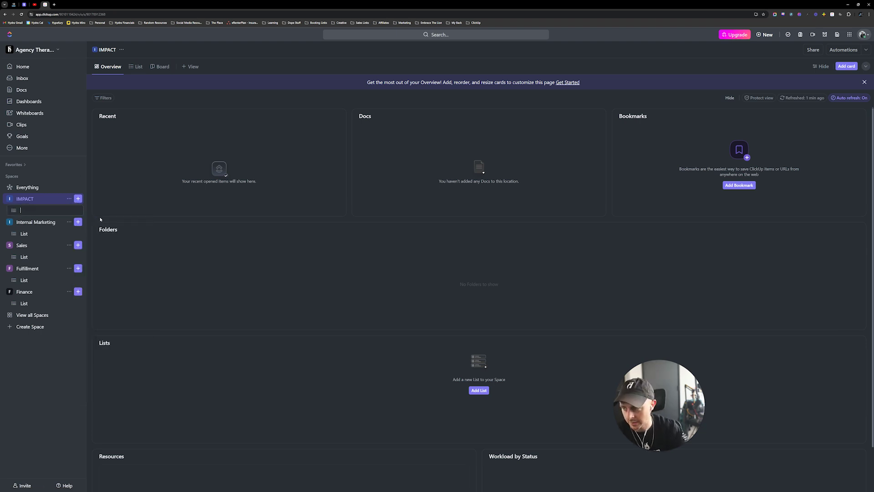
type("IMPACT")
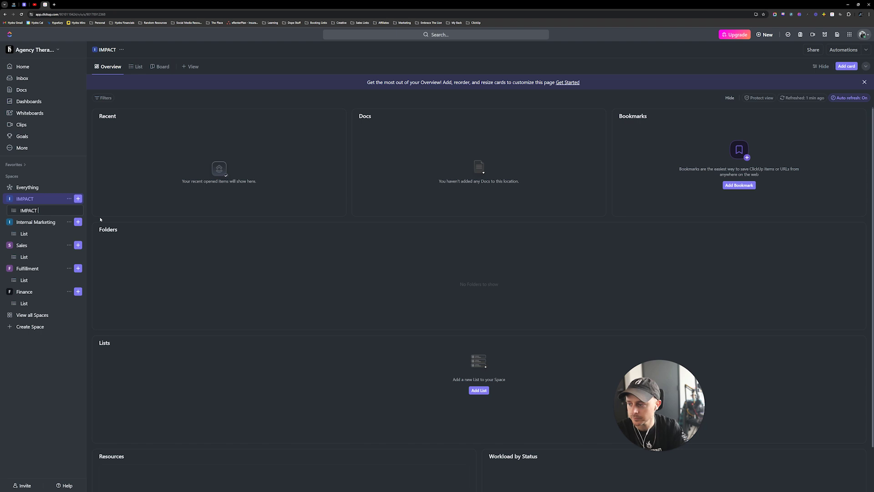
type(" Items")
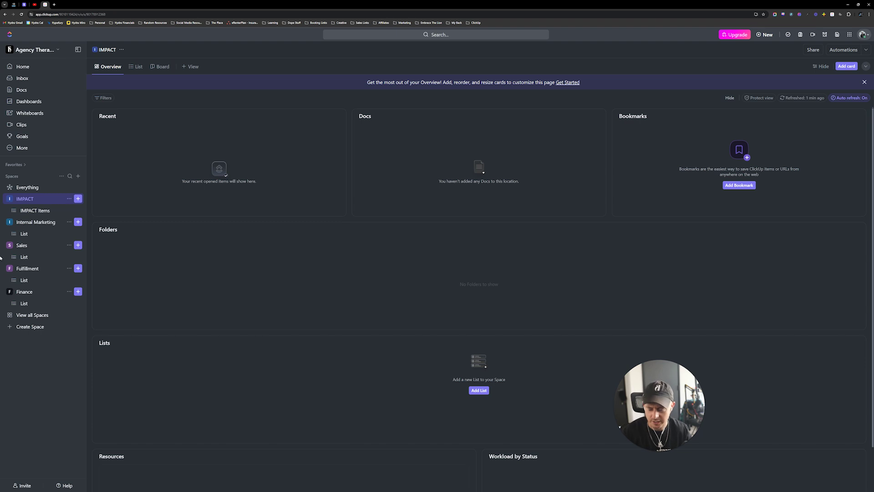
Open the IMPACT Items list and look over the view types that can be added to it
left_click(36, 214)
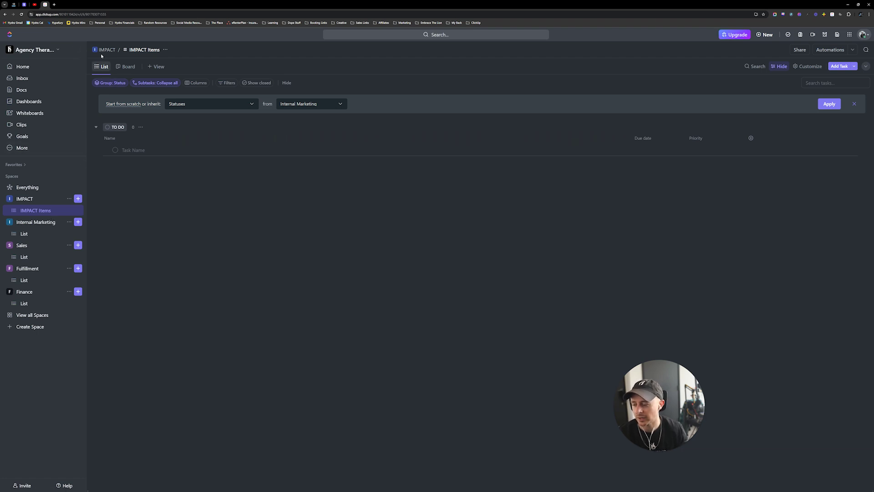
left_click(153, 67)
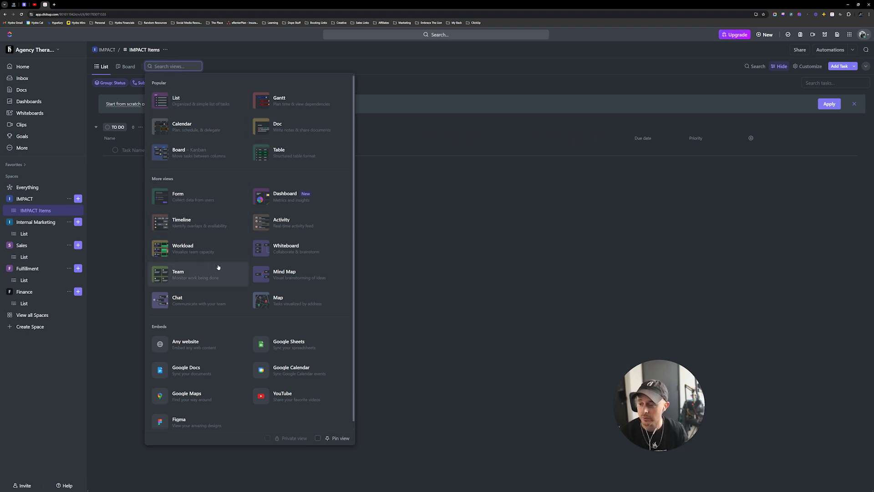
left_click(122, 193)
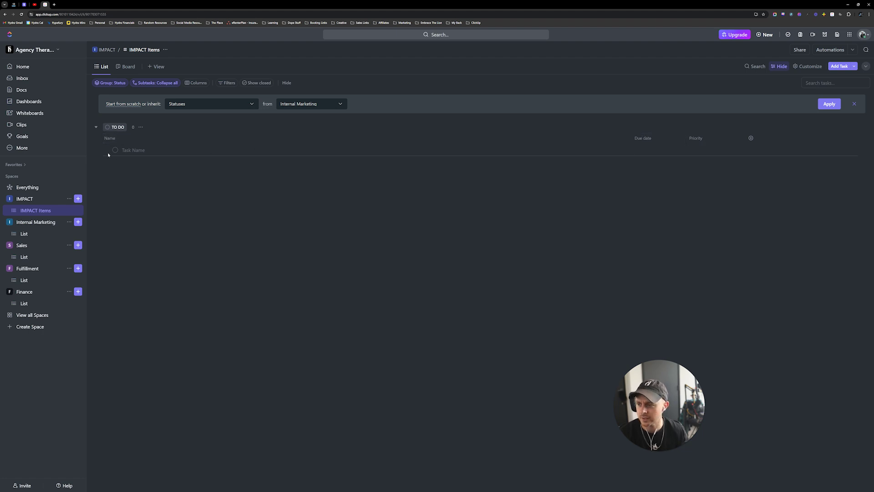
Add a task named "Set Up Email Newsletter" under To Do in the IMPACT Items list
left_click(126, 151)
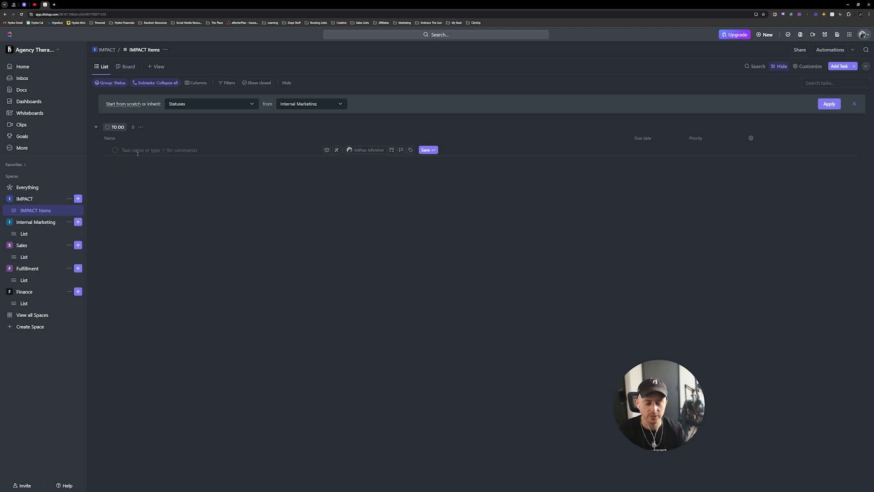
type("Set Up M")
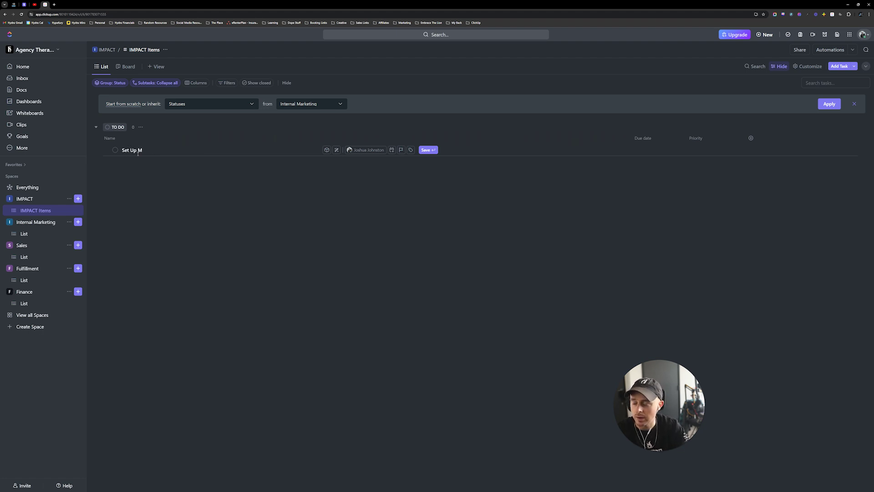
key("BackSpace")
type("Emai")
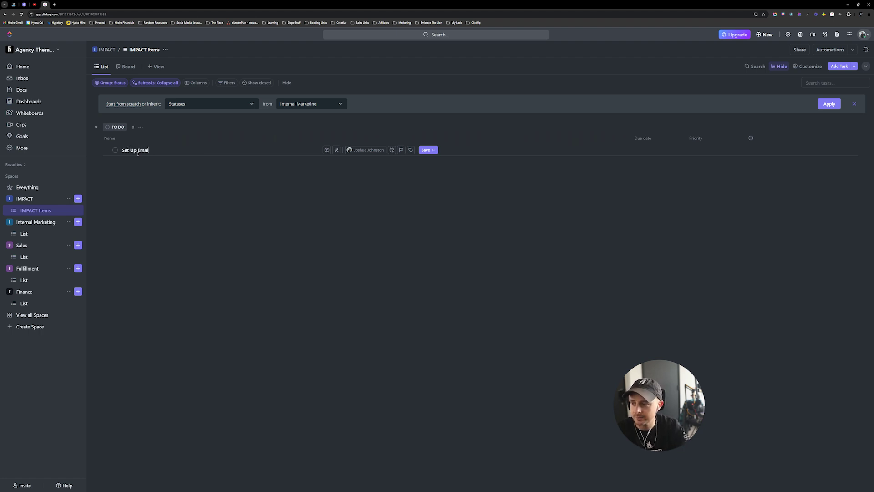
type("l Newse")
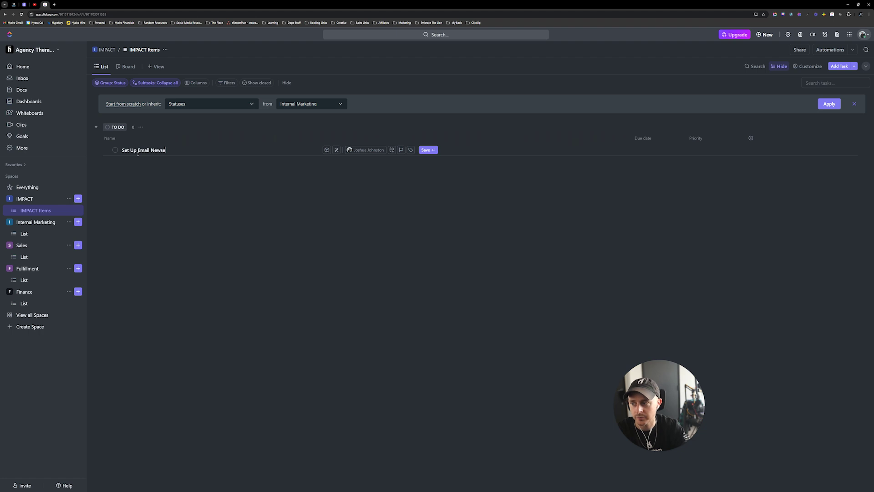
type("let")
key("BackSpace")
key("BackSpace")
key("BackSpace")
type("letter")
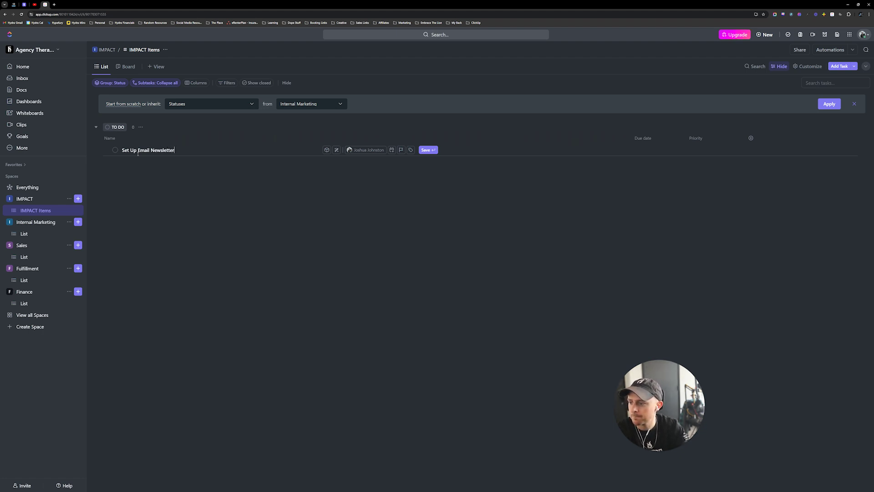
key("Return")
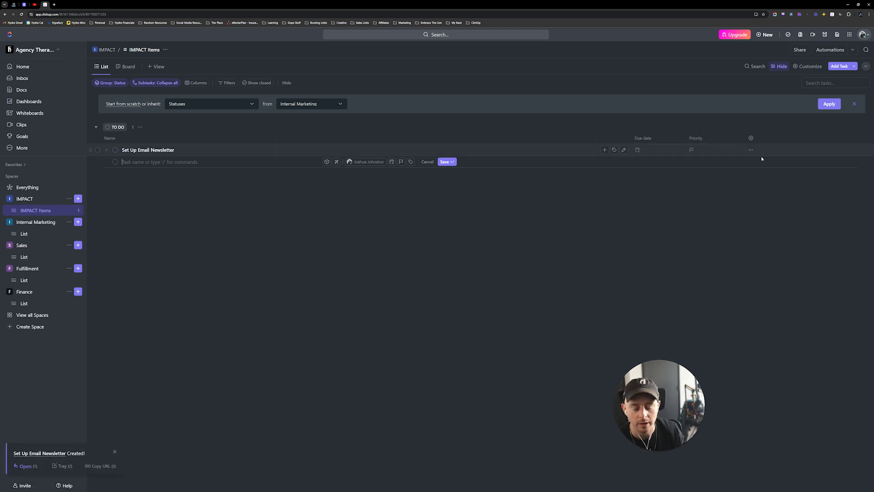
Set the Set Up Email Newsletter task's due date to August 28 and its priority to High
left_click(638, 152)
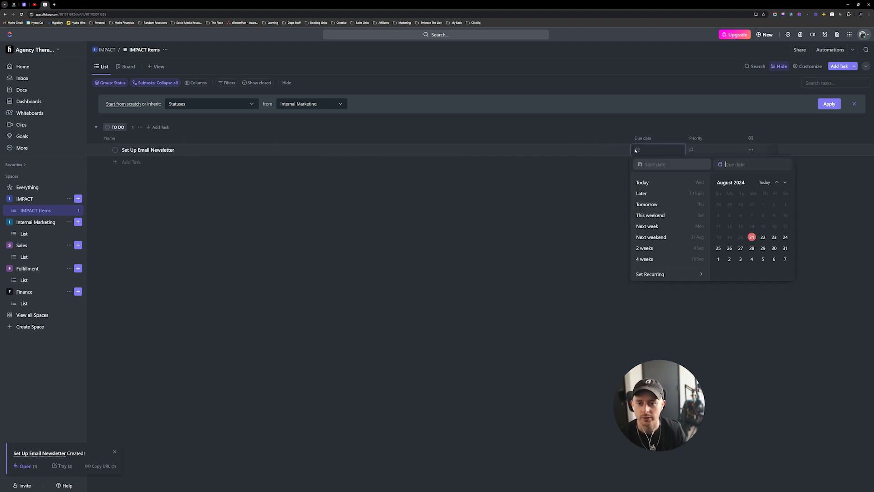
left_click(752, 248)
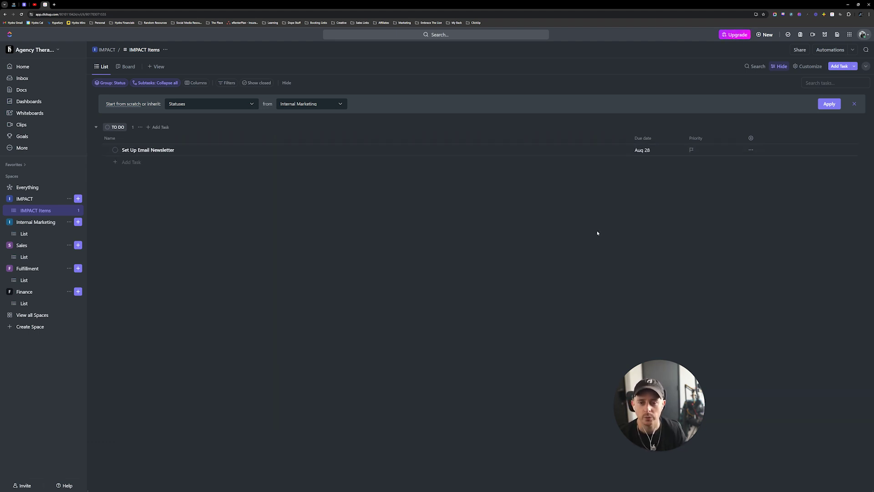
left_click(692, 151)
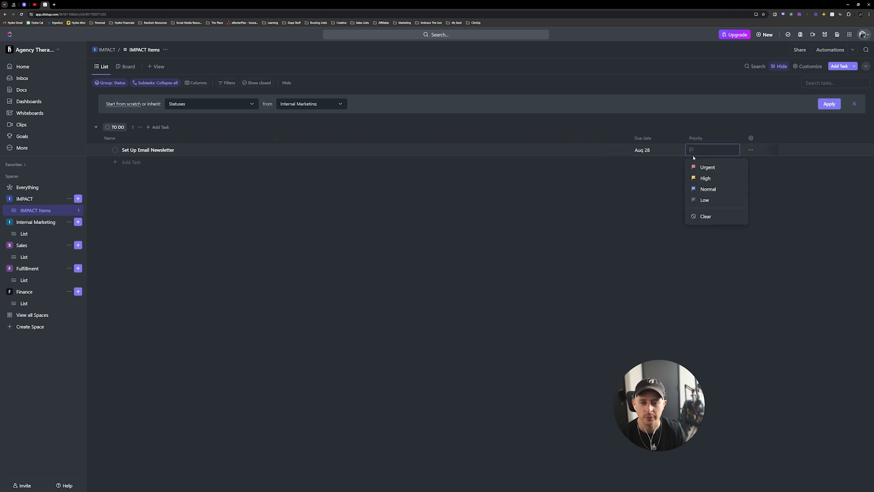
left_click(715, 179)
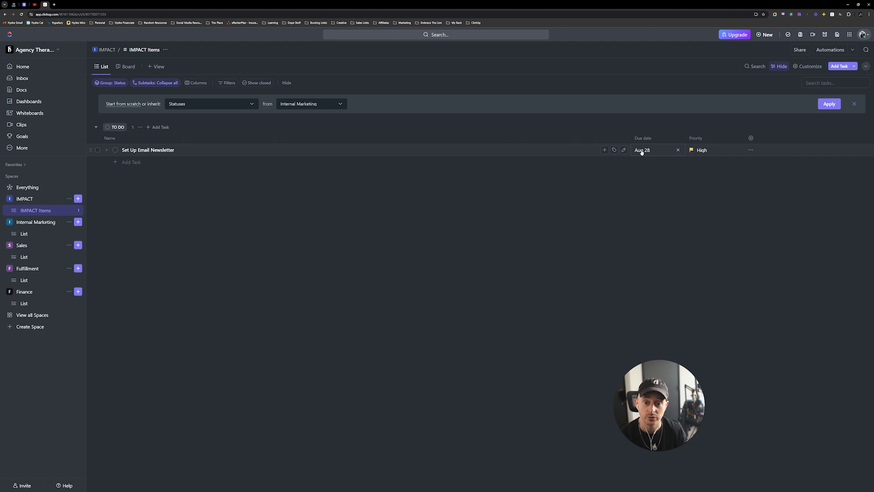
left_click(696, 151)
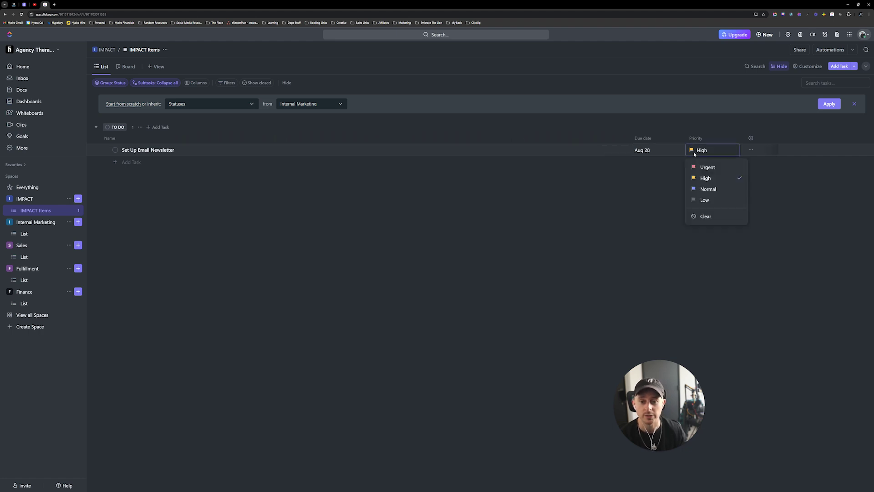
left_click(651, 201)
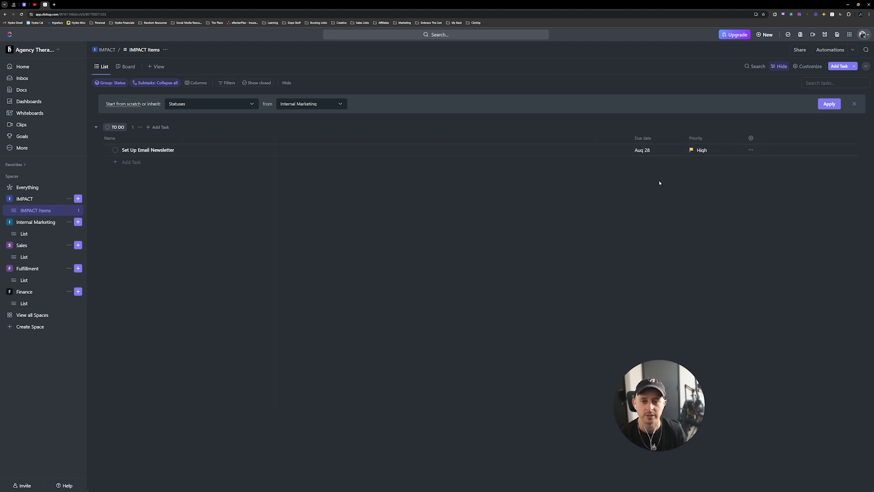
left_click(696, 138)
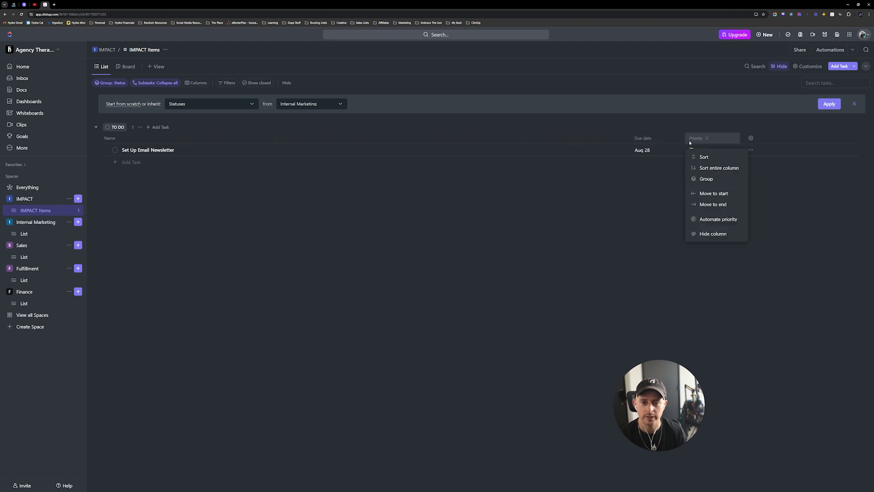
left_click(566, 203)
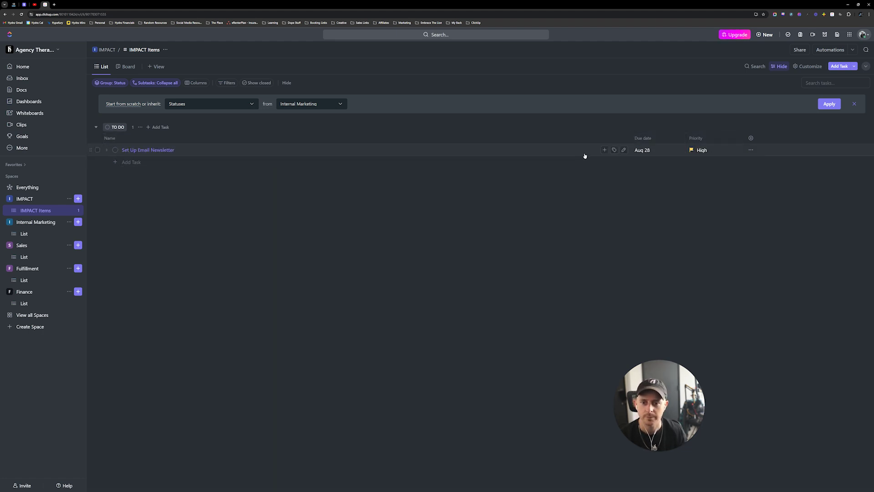
Look over the available field types and show the Assignee field as a column in the IMPACT Items list
left_click(752, 138)
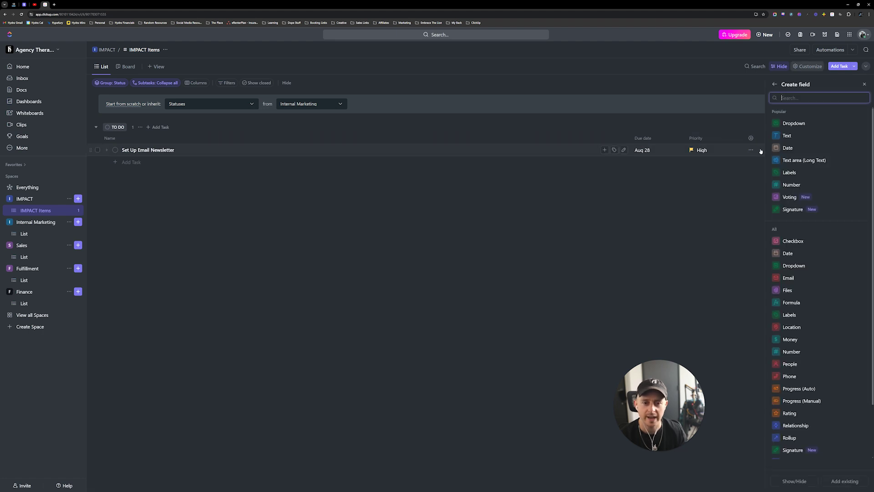
mouse_move(807, 210)
scroll(806, 210, "down", 3)
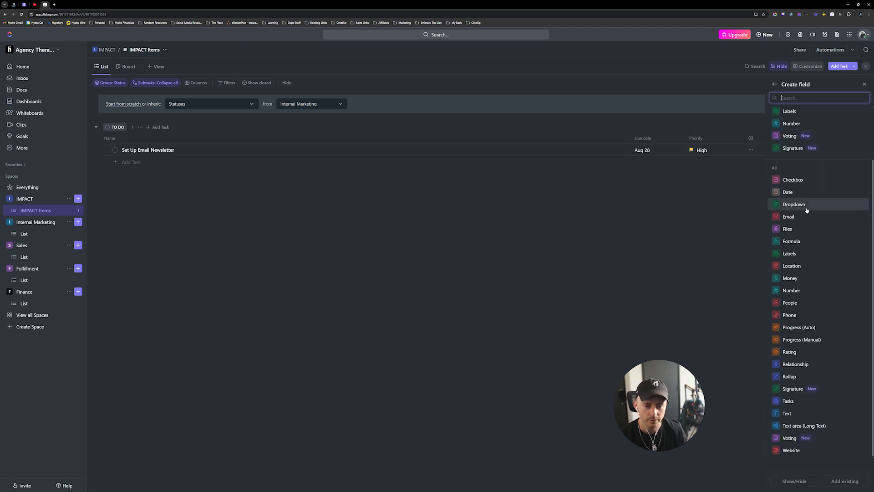
scroll(806, 209, "up", 3)
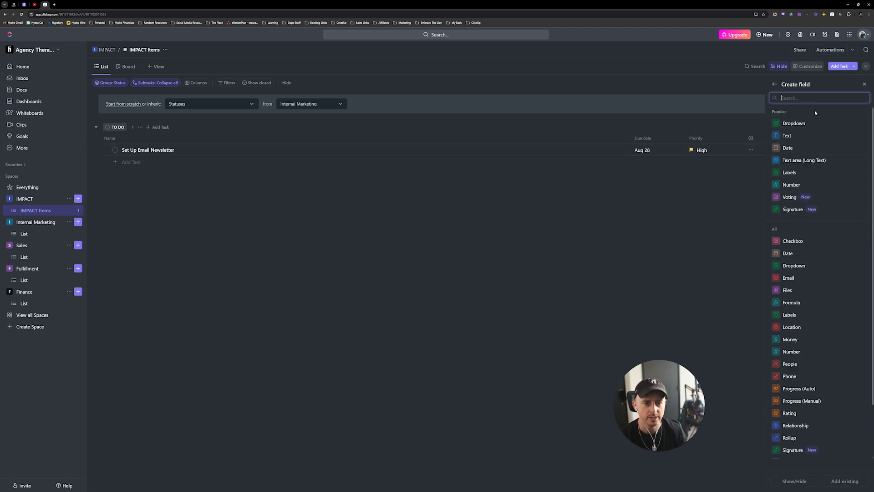
scroll(796, 195, "down", 2)
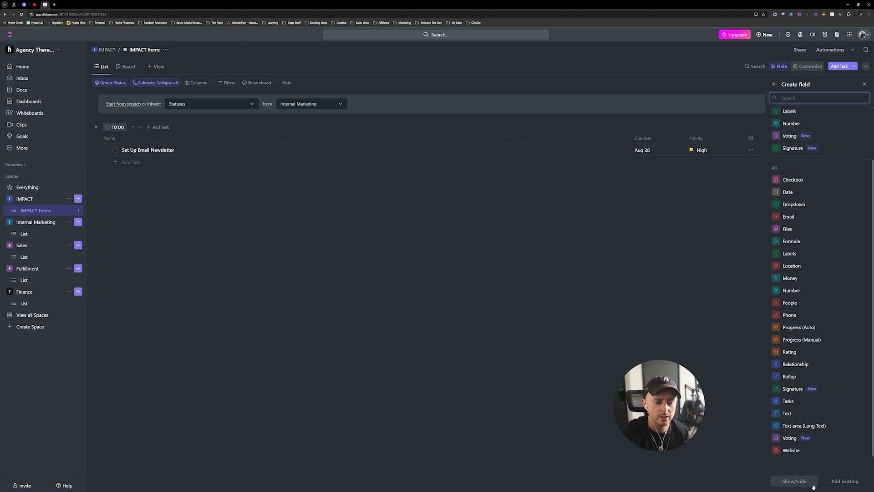
left_click(797, 482)
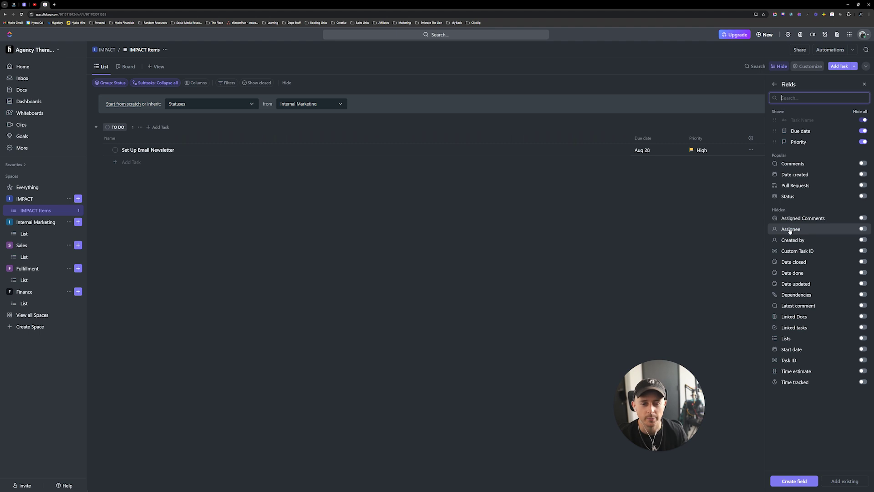
left_click(863, 229)
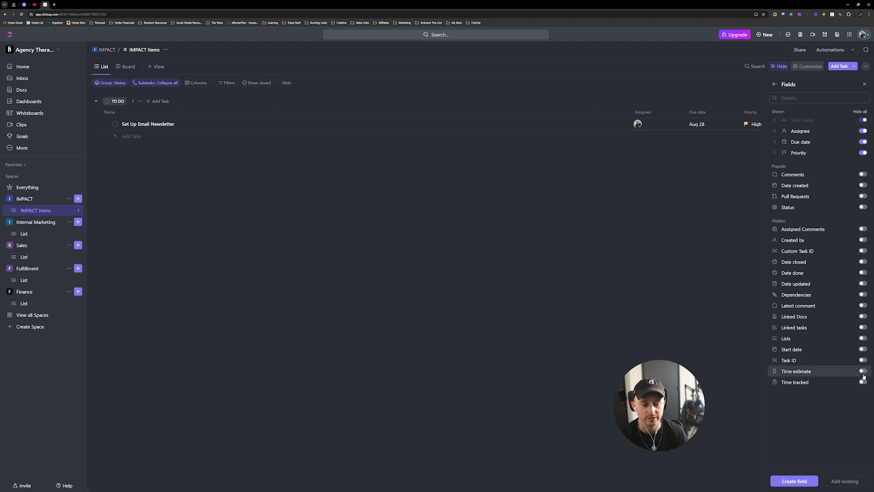
Start a new custom field of type Labels for the IMPACT Items list and name it "Department"
left_click(794, 481)
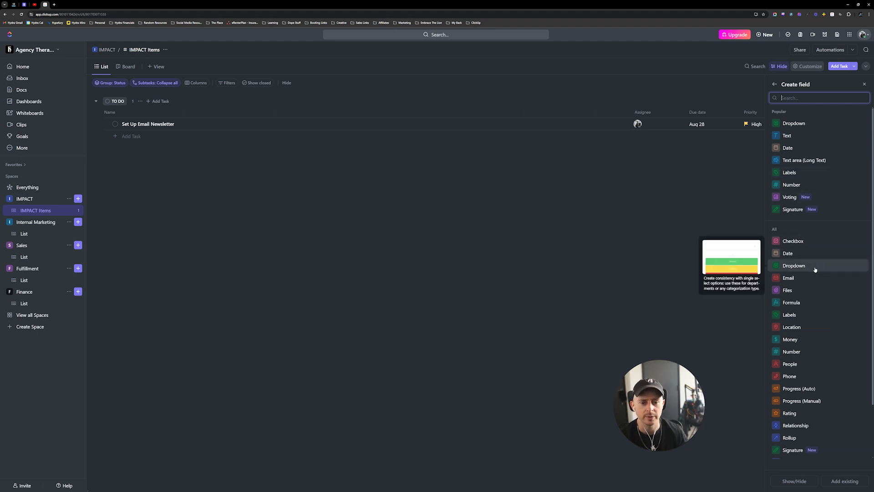
left_click(789, 172)
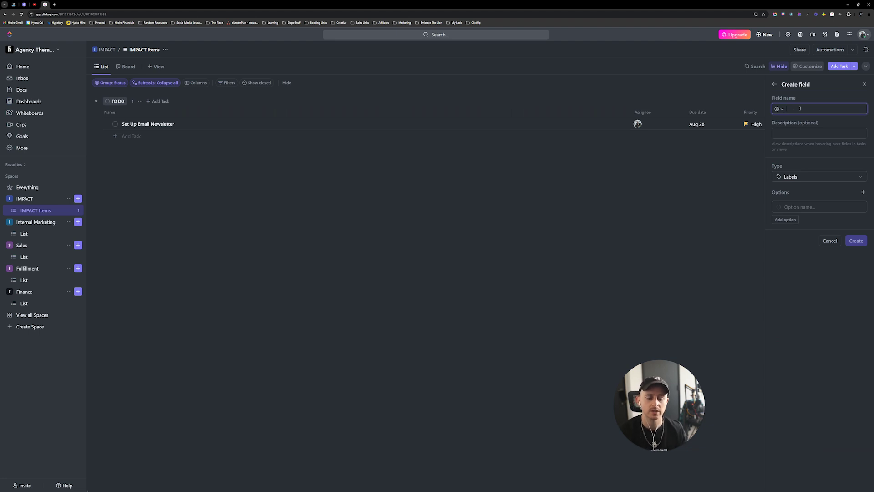
type("Department")
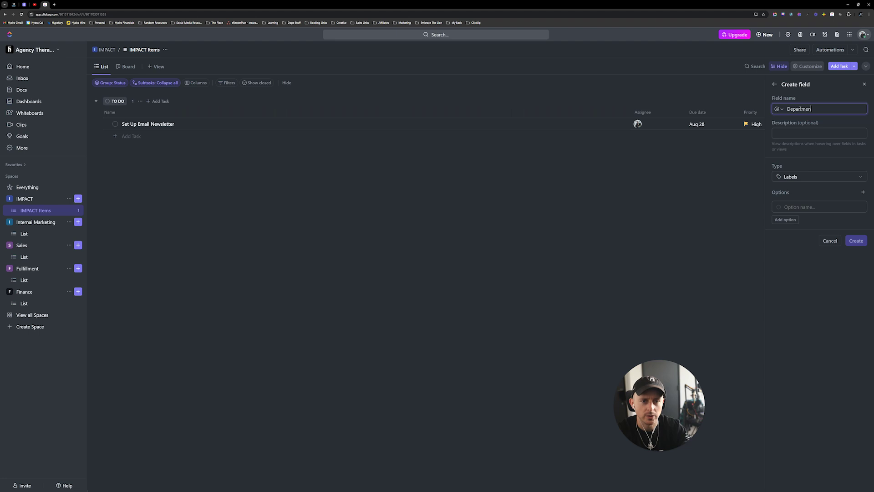
Add the label options Internal Marketing, Sales and Fulfillment to the Department field, plus an empty fourth option
left_click(792, 208)
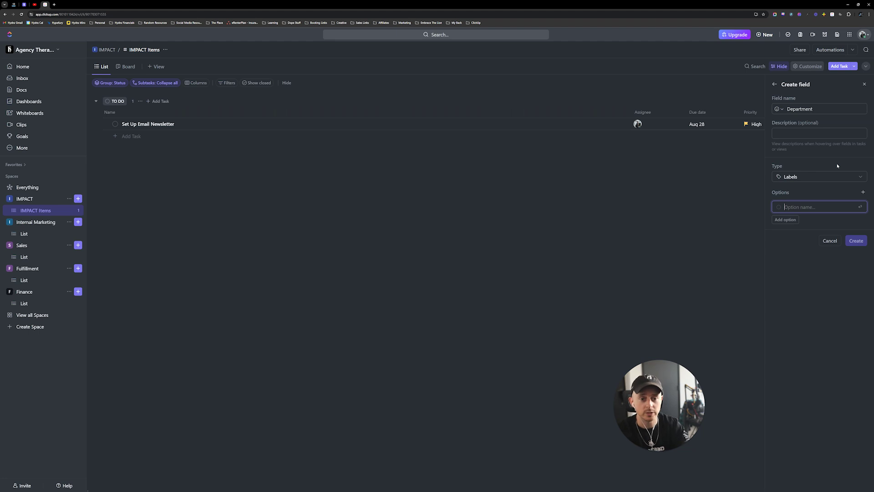
type("Inter")
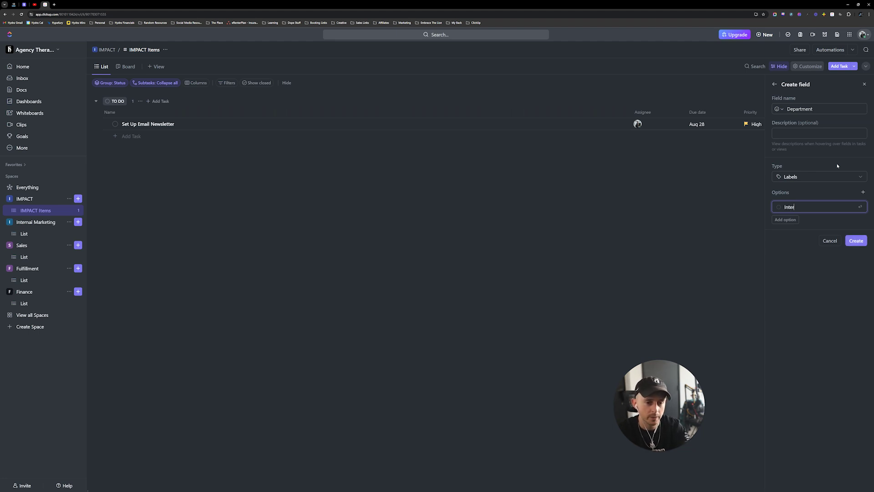
type("nal Marketing")
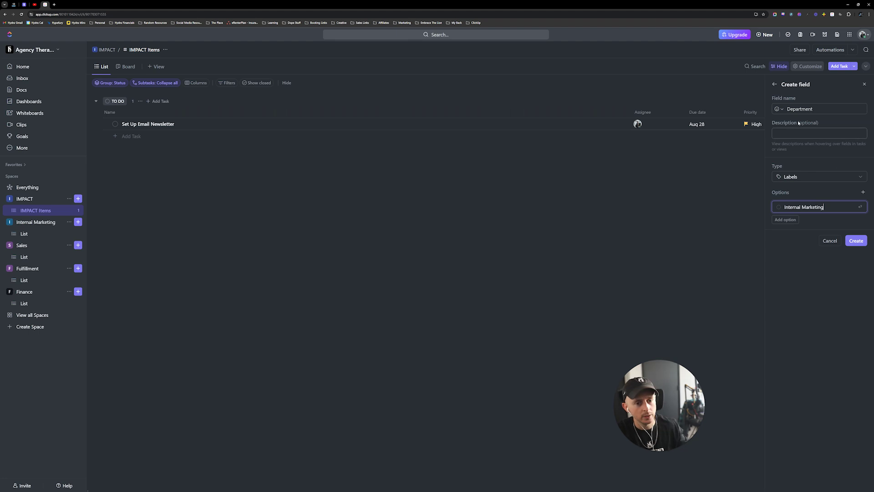
left_click(781, 218)
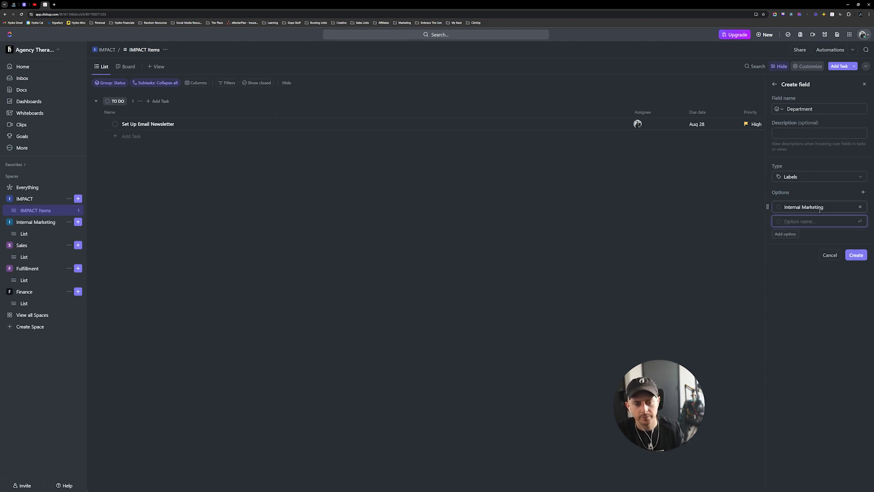
type("Sales")
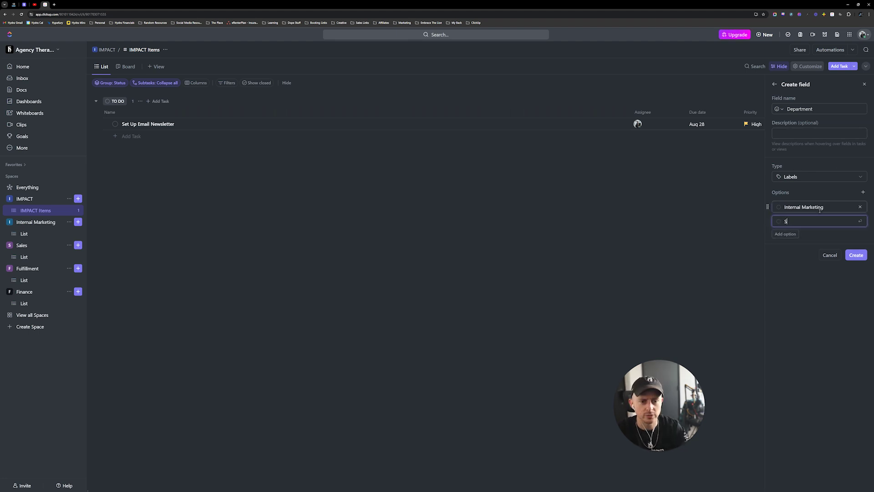
left_click(783, 234)
type("Fulfillmen")
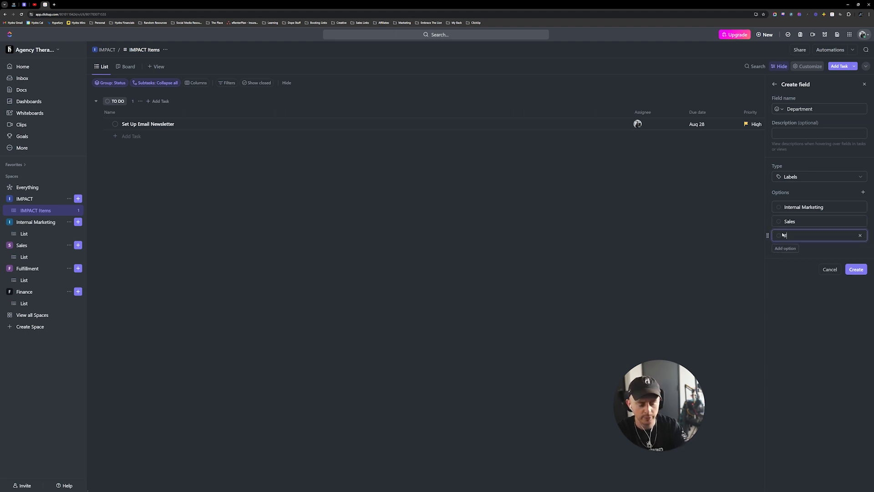
type("t")
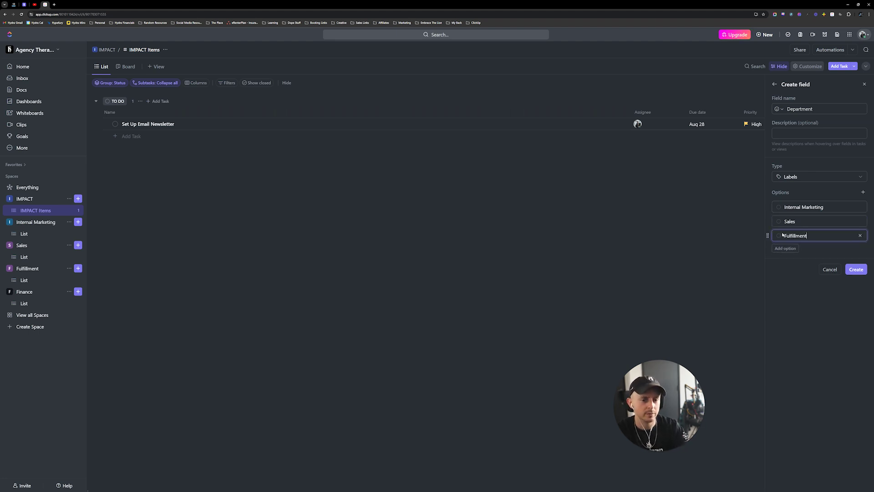
left_click(787, 248)
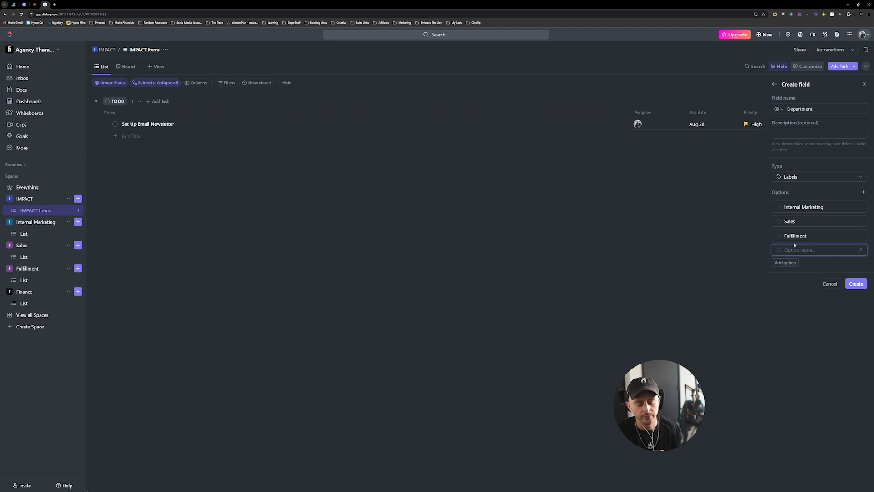
type("Human Res")
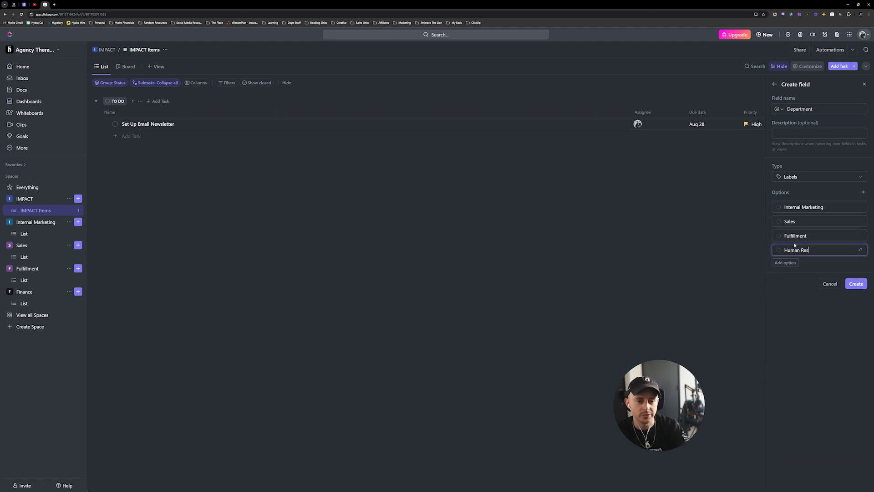
type("ources")
key("BackSpace")
key("BackSpace")
key("BackSpace")
key("BackSpace")
key("BackSpace")
key("BackSpace")
key("BackSpace")
key("BackSpace")
key("BackSpace")
key("BackSpace")
key("BackSpace")
key("BackSpace")
key("BackSpace")
key("BackSpace")
key("BackSpace")
Name the fourth label option "Finance" and create the Department field
type("Finance")
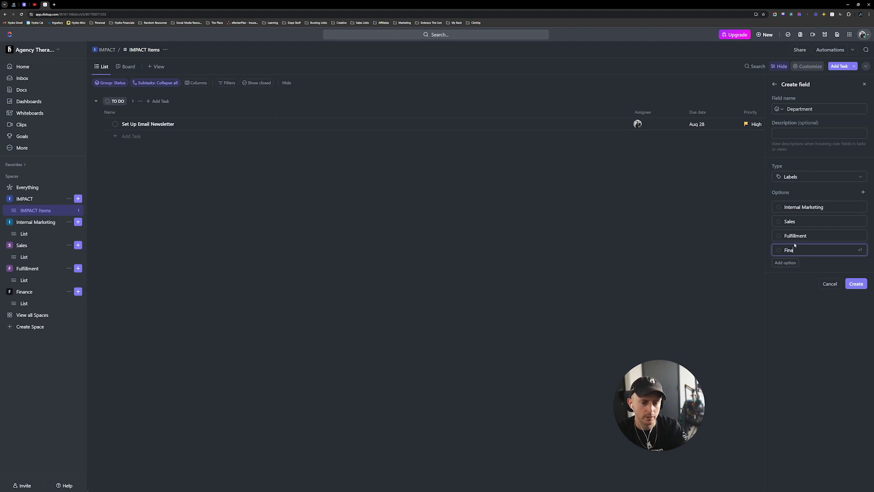
left_click(855, 284)
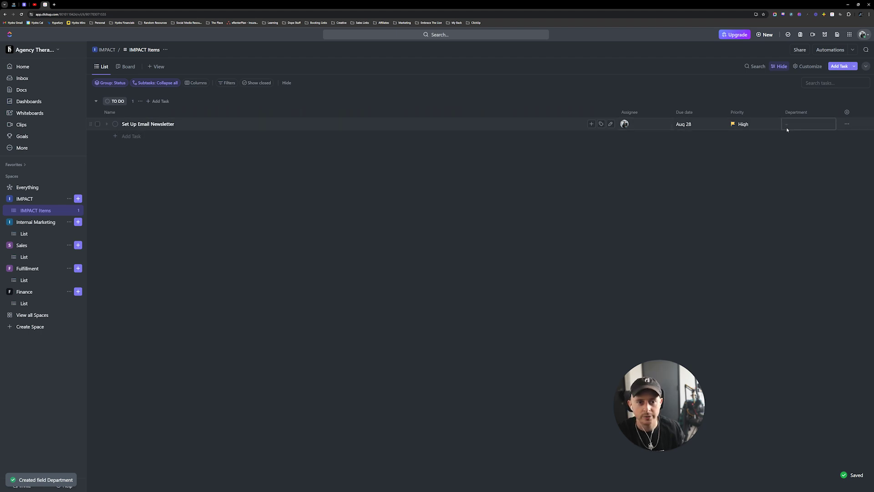
Set the Set Up Email Newsletter task's Department to Internal Marketing
left_click(787, 129)
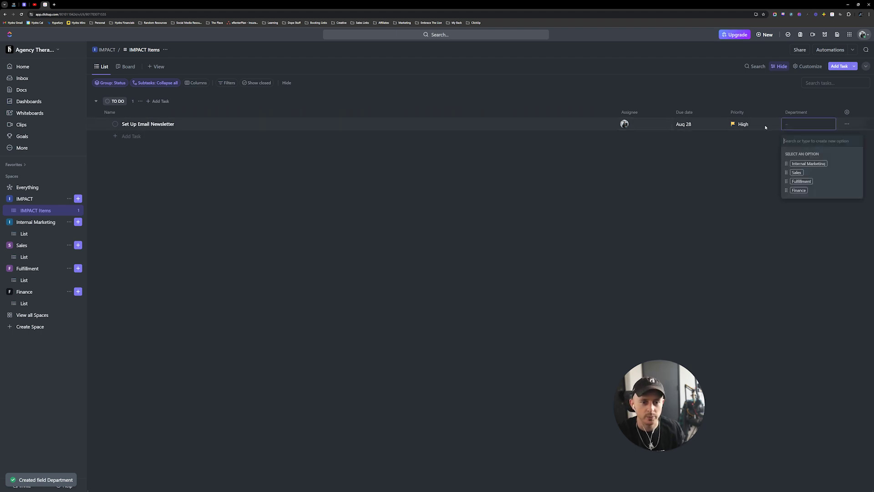
left_click(809, 164)
left_click(722, 186)
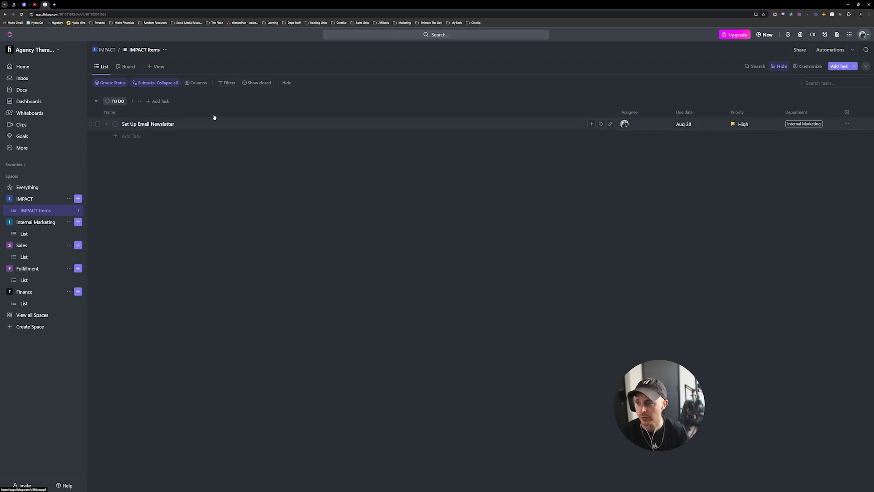
Add a subtask named "Welcome Series" under the Set Up Email Newsletter task
left_click(107, 124)
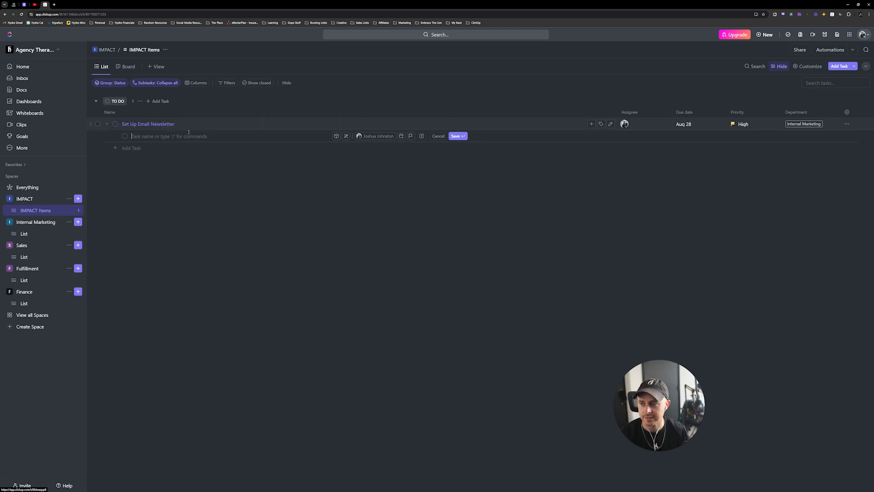
left_click(150, 136)
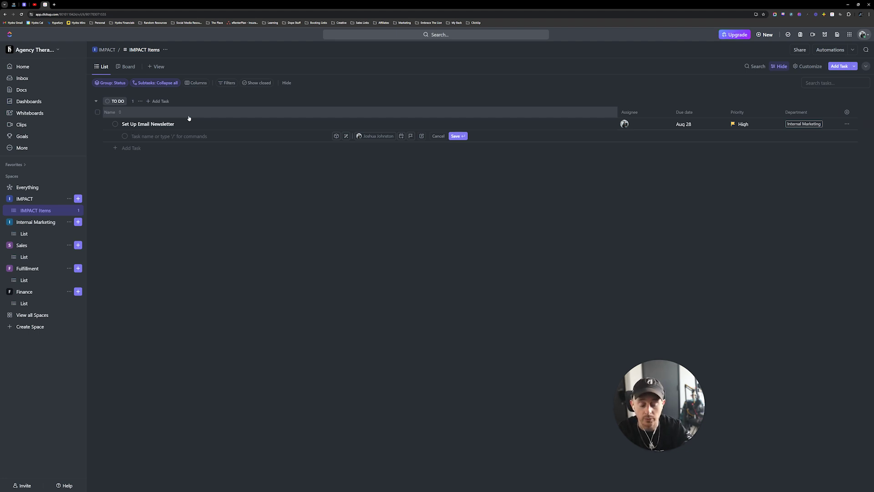
type("Welcome Series")
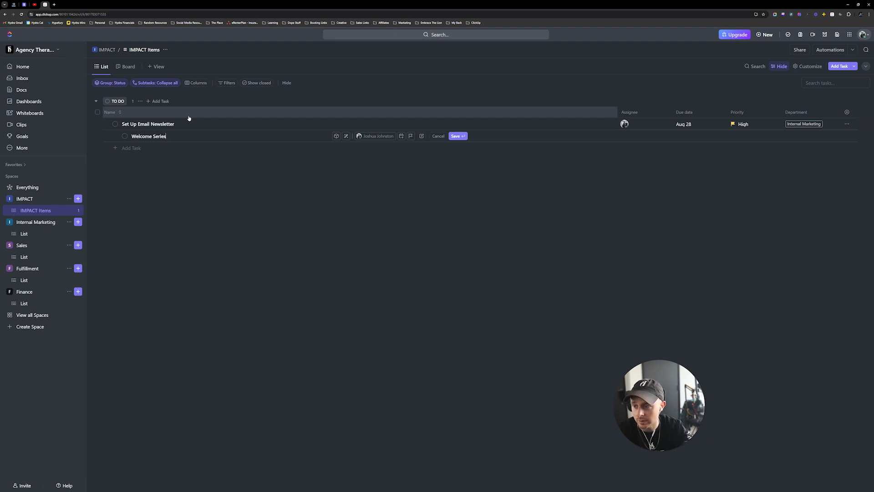
key("Return")
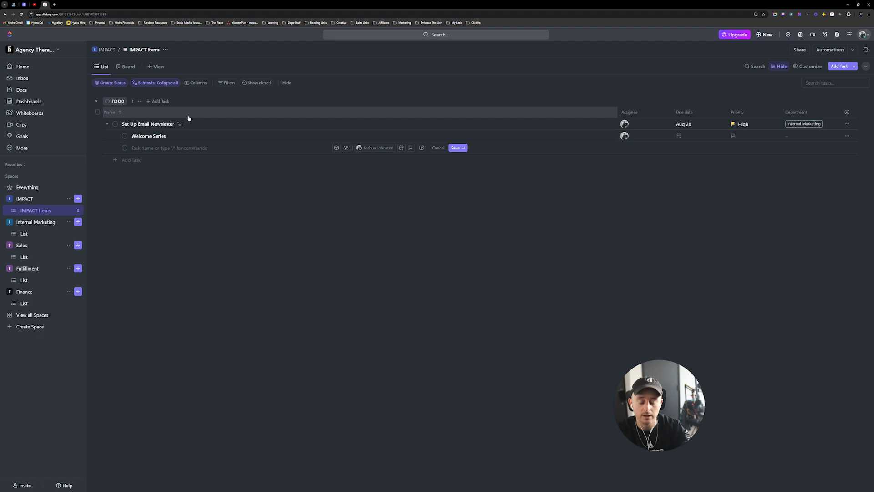
Add a second subtask named "Set Up Go High Level to Send" under Set Up Email Newsletter
type("S")
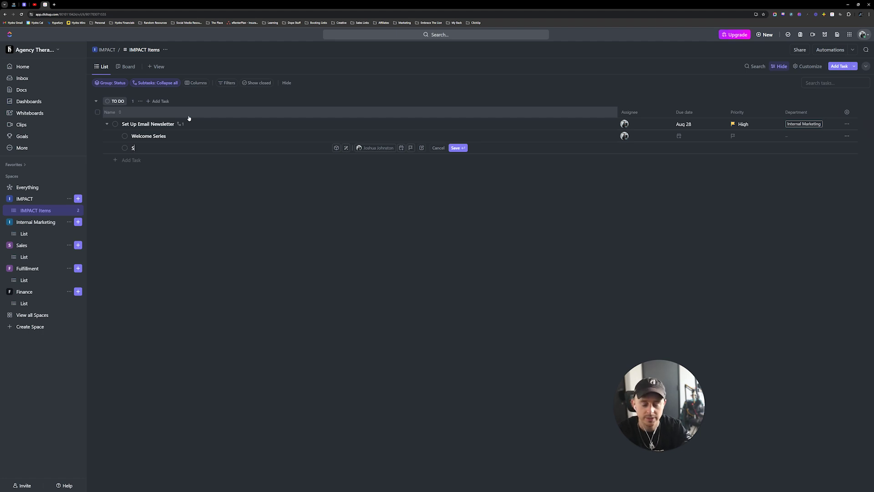
type("et Up G")
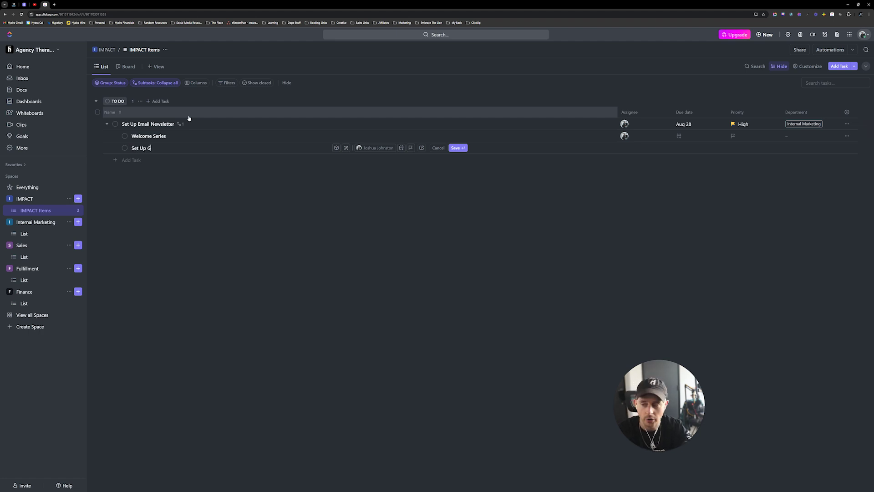
type("o High Lev")
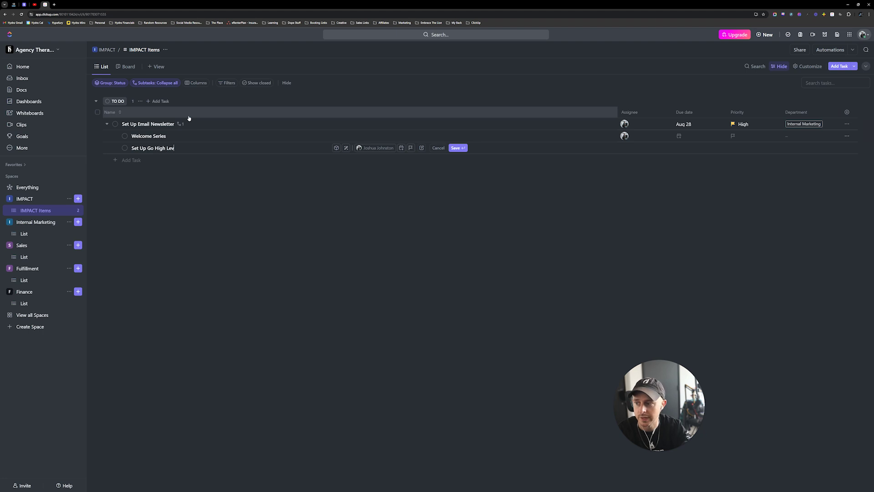
type("el to Send")
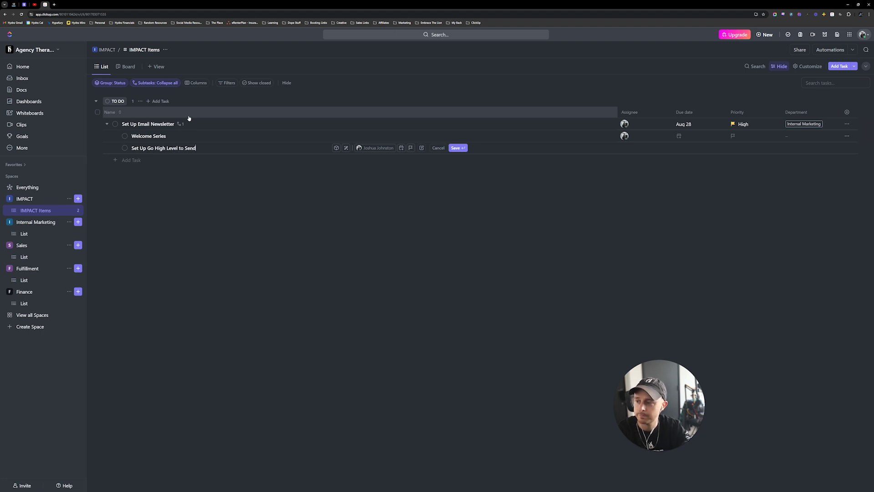
key("Return")
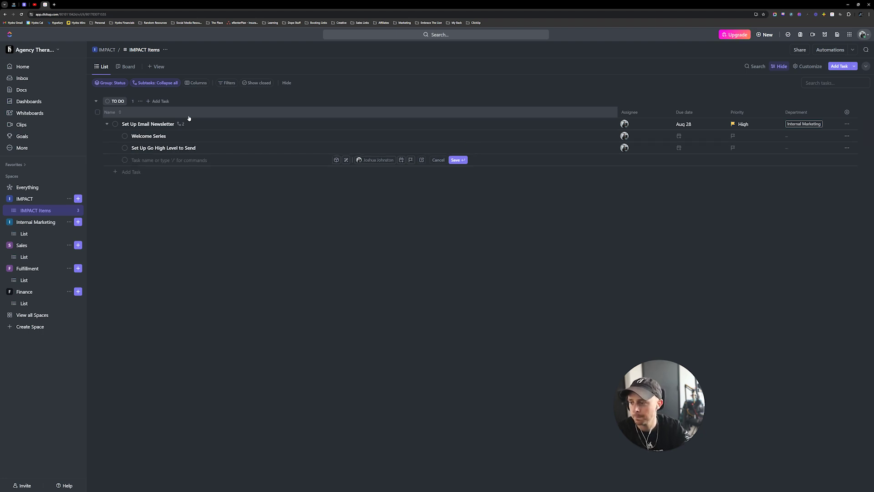
Add a third subtask named "Import our Email List" under Set Up Email Newsletter
type("Import ")
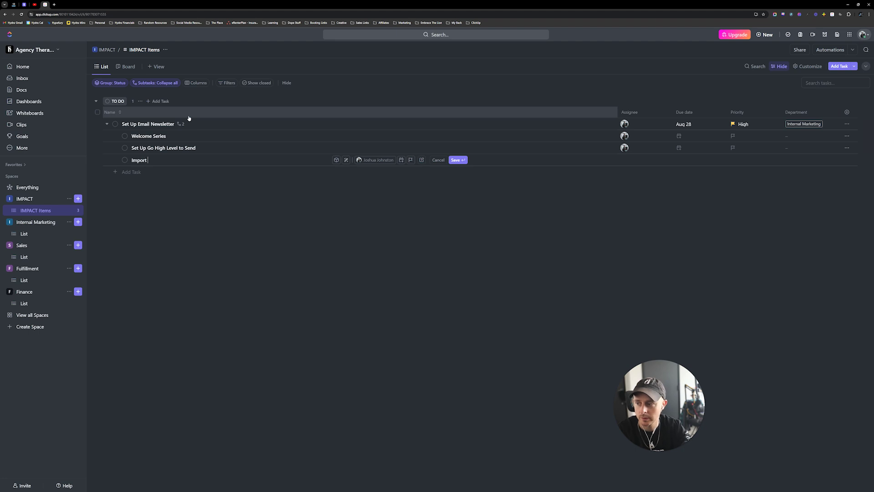
type("our Email List")
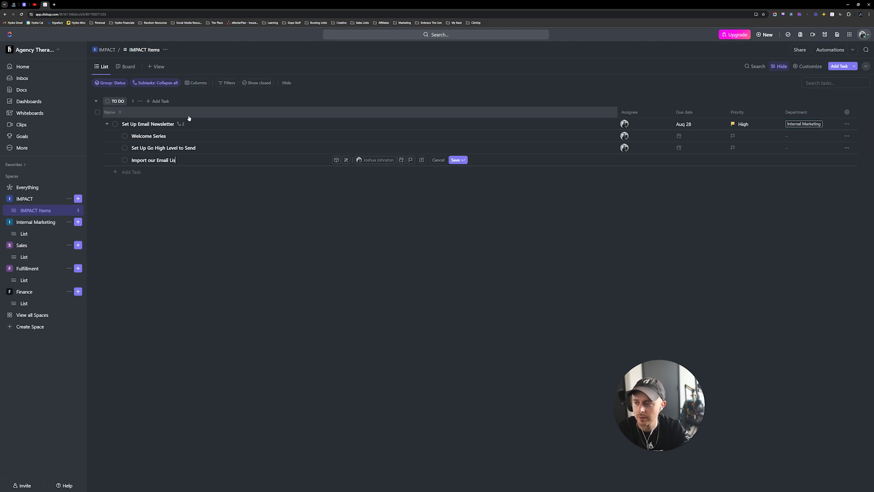
key("Return")
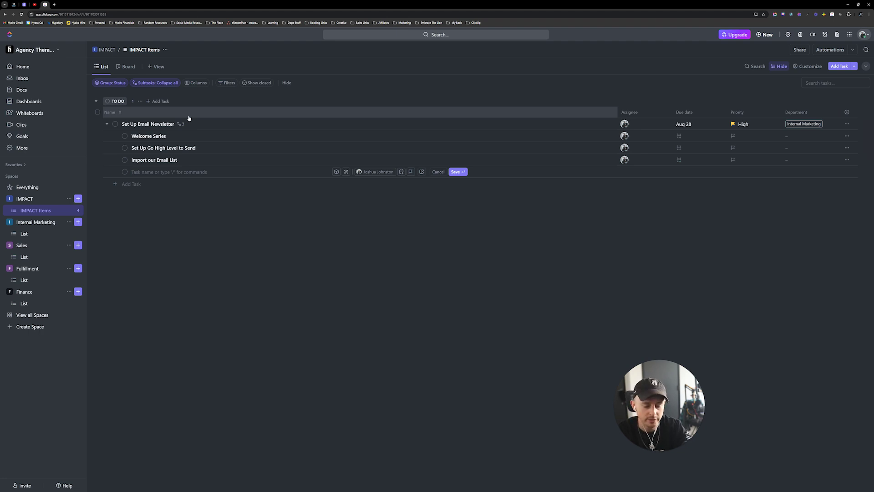
Add a fourth subtask named "Creative For Newsletter" under Set Up Email Newsletter and collapse the subtasks
type("Creative ")
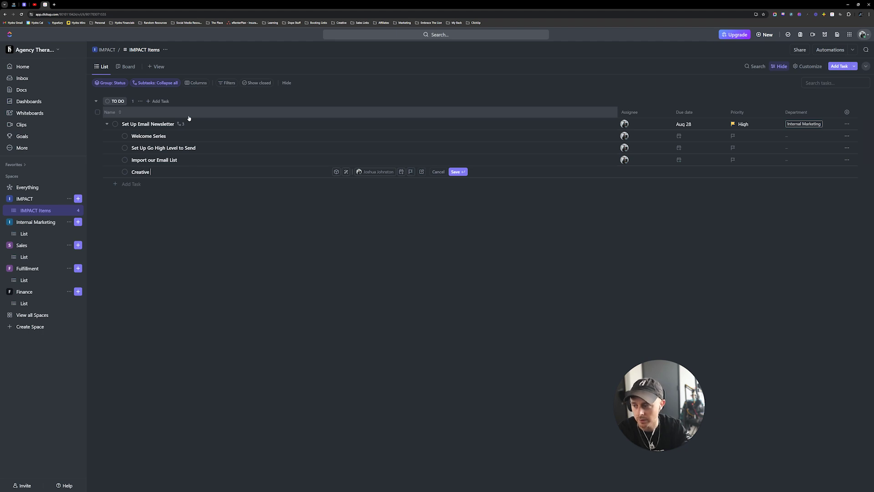
type("For ")
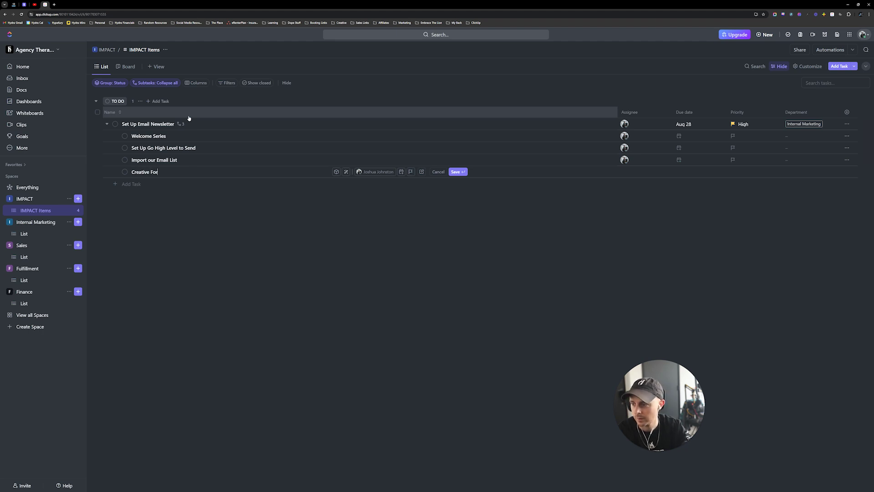
type("Newsletter")
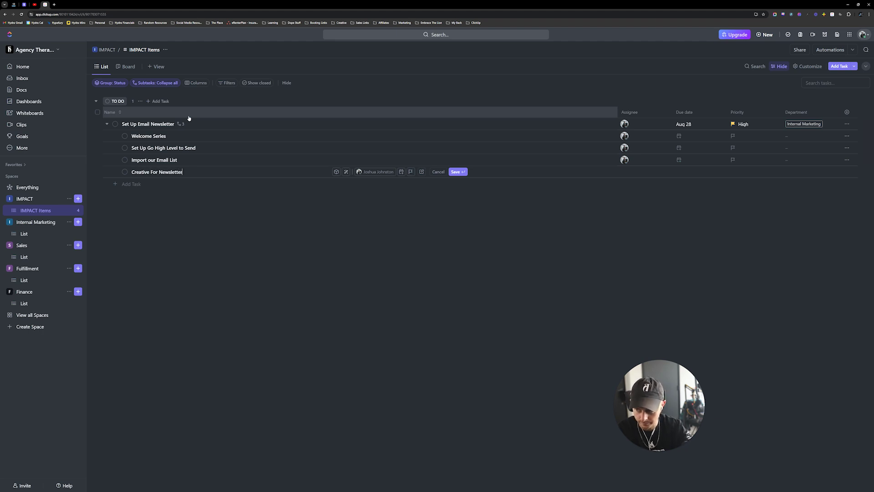
key("Return")
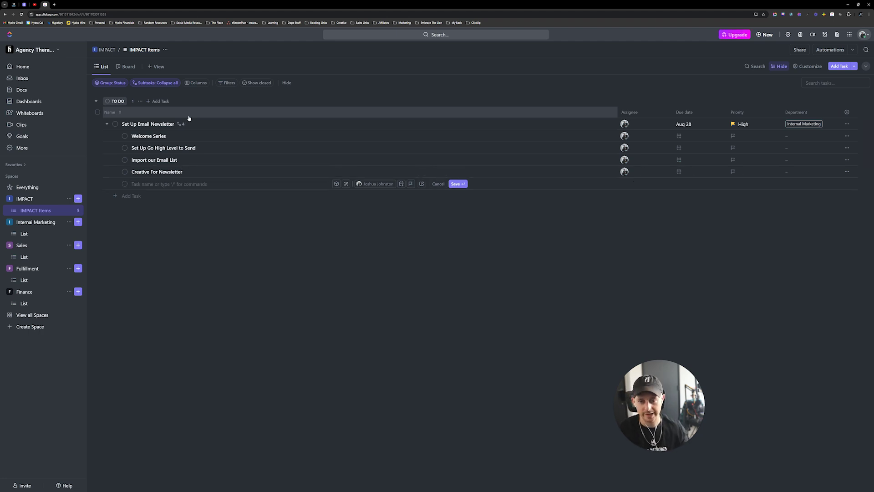
left_click(182, 124)
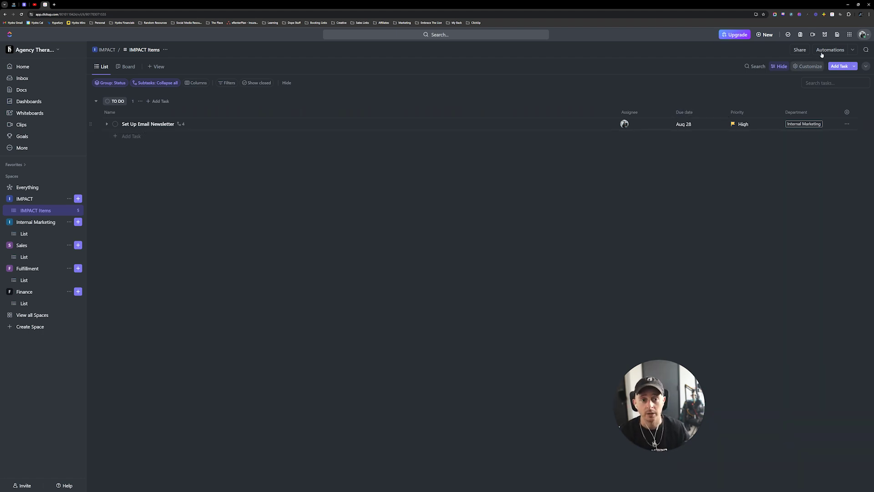
Start a new automation for the IMPACT Items list with "Due date arrives" as its trigger
left_click(827, 51)
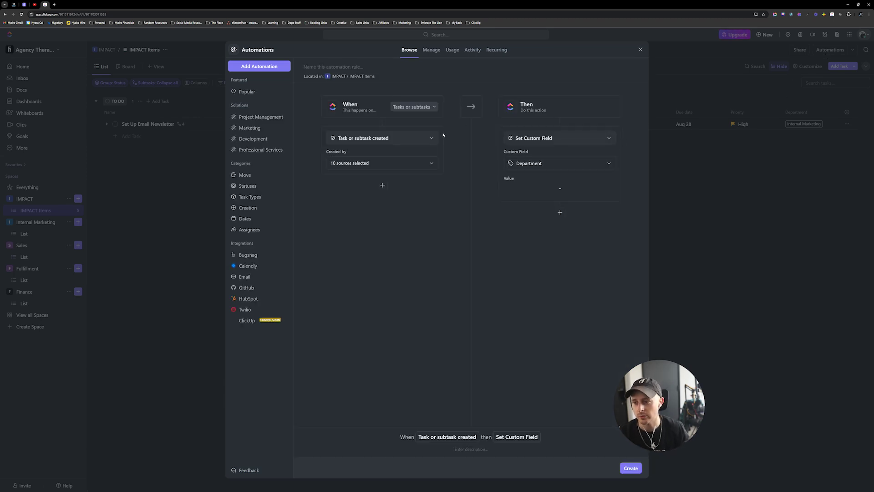
left_click(411, 138)
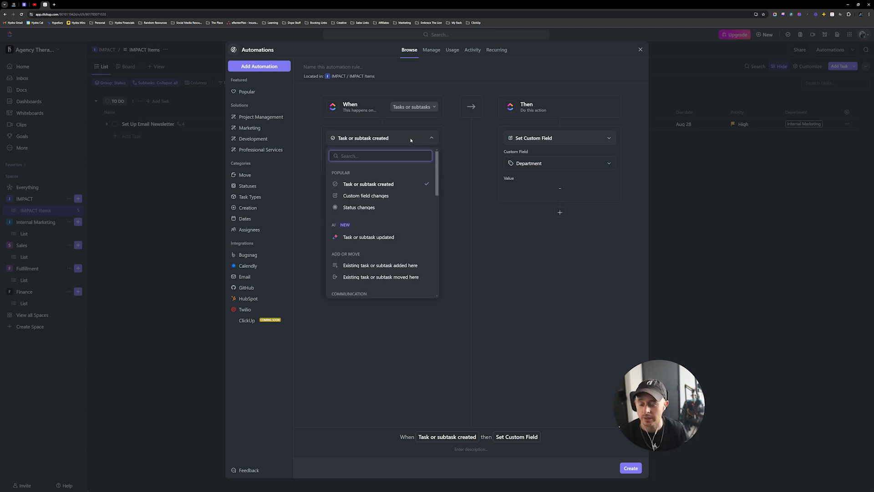
left_click(460, 154)
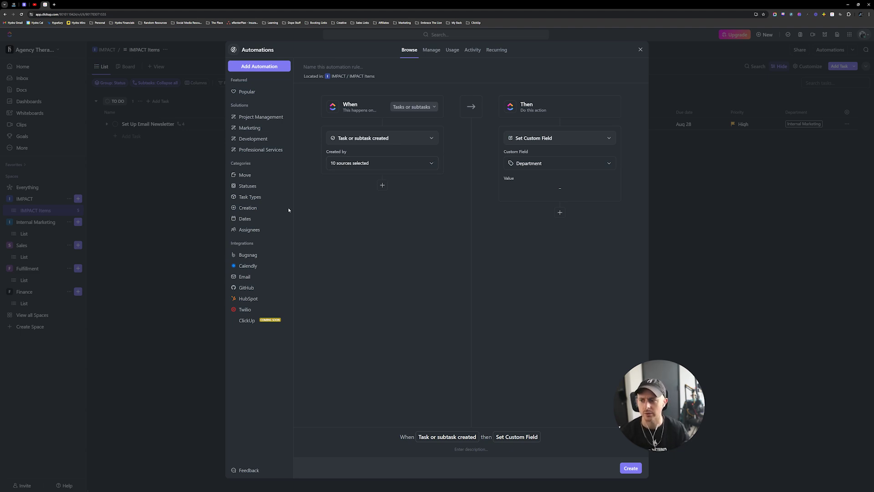
left_click(256, 208)
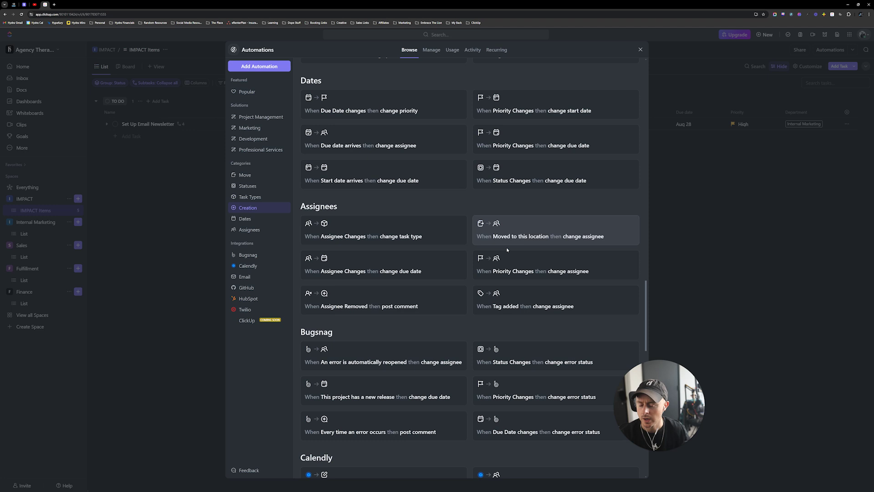
left_click(255, 67)
left_click(315, 121)
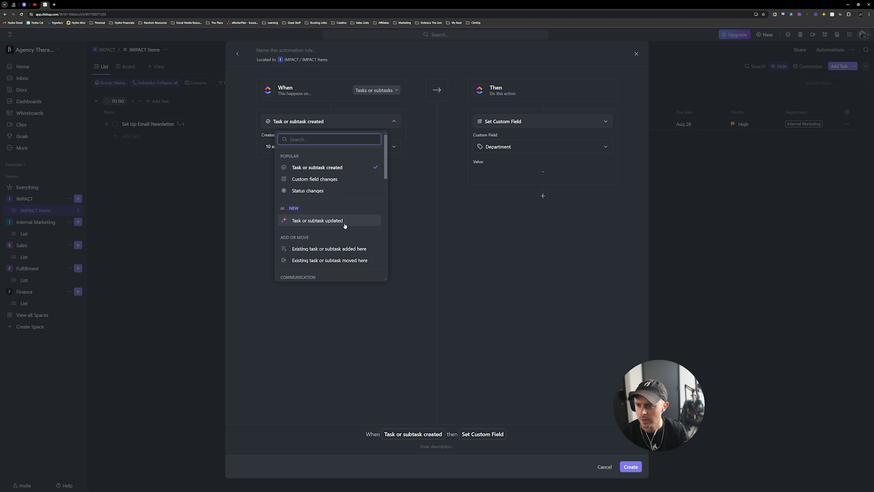
scroll(326, 270, "down", 3)
scroll(325, 263, "down", 2)
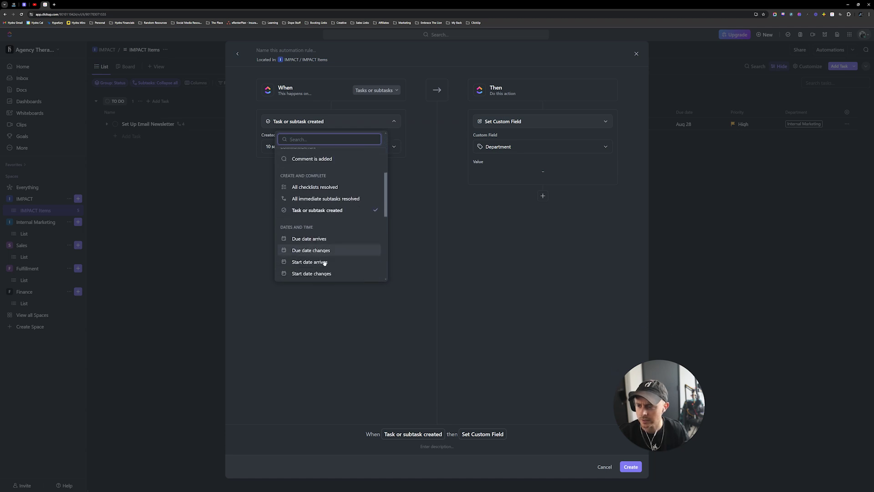
left_click(336, 207)
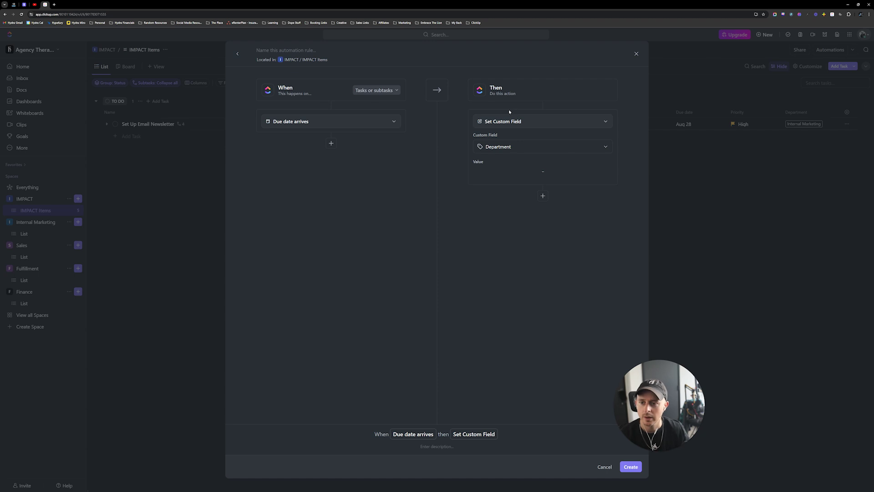
Set the automation's resulting action to "Add a comment"
left_click(510, 123)
scroll(507, 221, "down", 4)
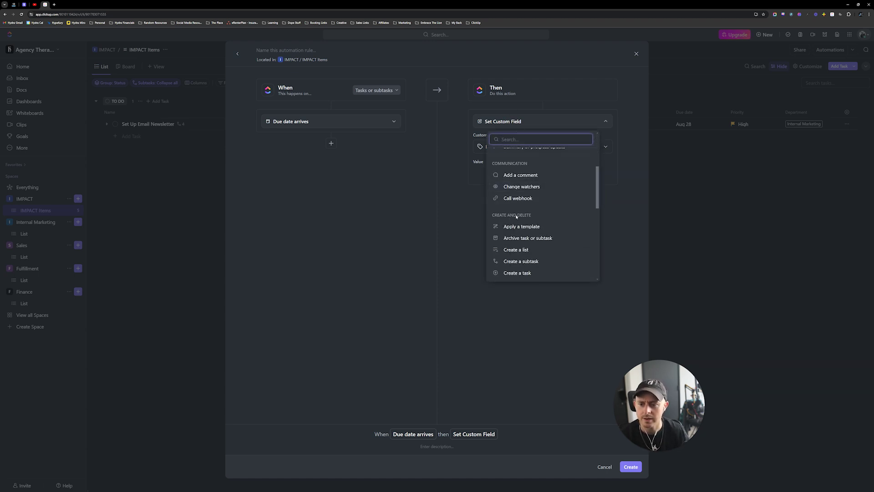
scroll(517, 217, "down", 3)
scroll(516, 217, "down", 6)
scroll(516, 217, "down", 2)
scroll(516, 217, "up", 3)
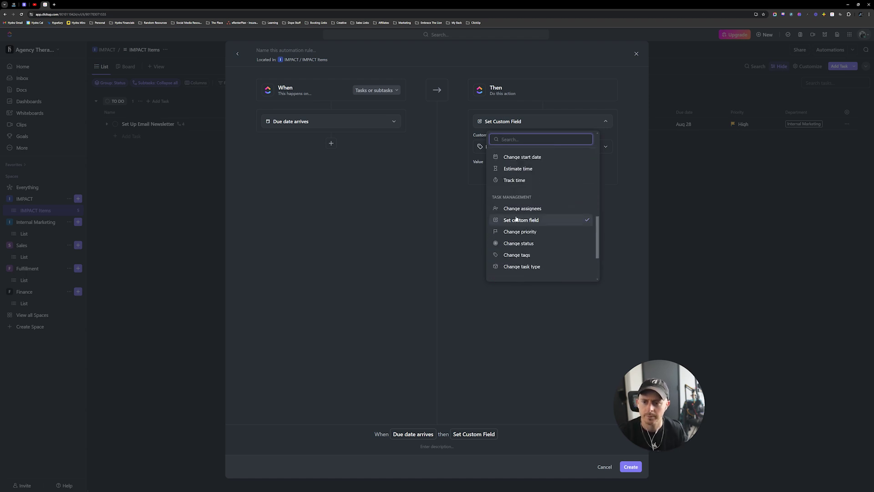
type("comm")
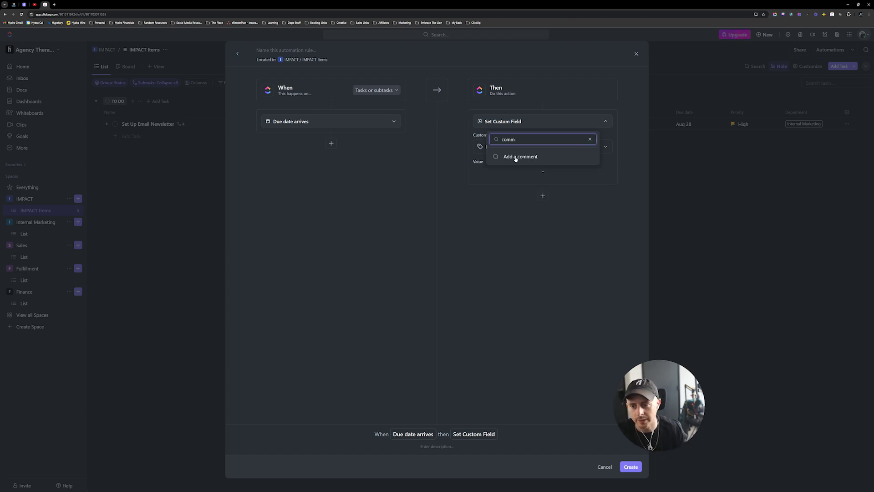
left_click(514, 161)
left_click(503, 141)
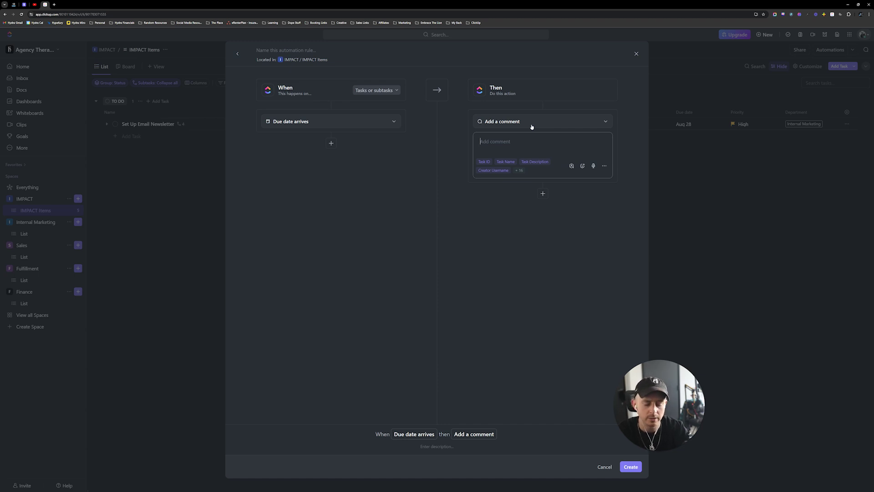
type("This is ")
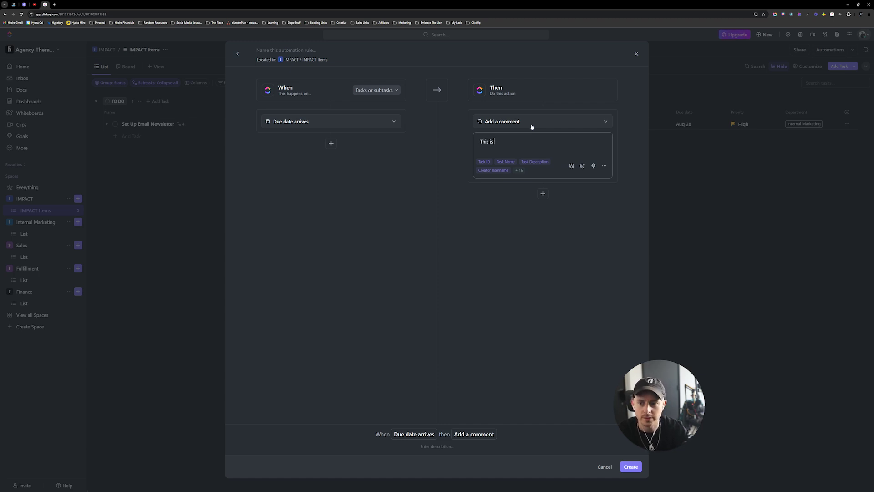
type("due")
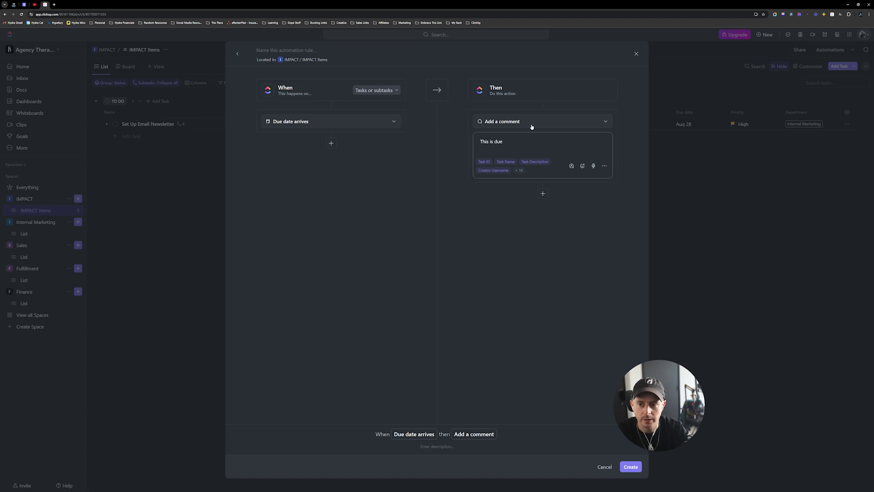
key("BackSpace")
key("BackSpace")
key("BackSpace")
key("BackSpace")
key("BackSpace")
key("BackSpace")
key("BackSpace")
key("BackSpace")
key("BackSpace")
key("BackSpace")
key("BackSpace")
Enter the comment "Please check this Impact Item and complete by today.", create the automation and close the automations window
type("Pl")
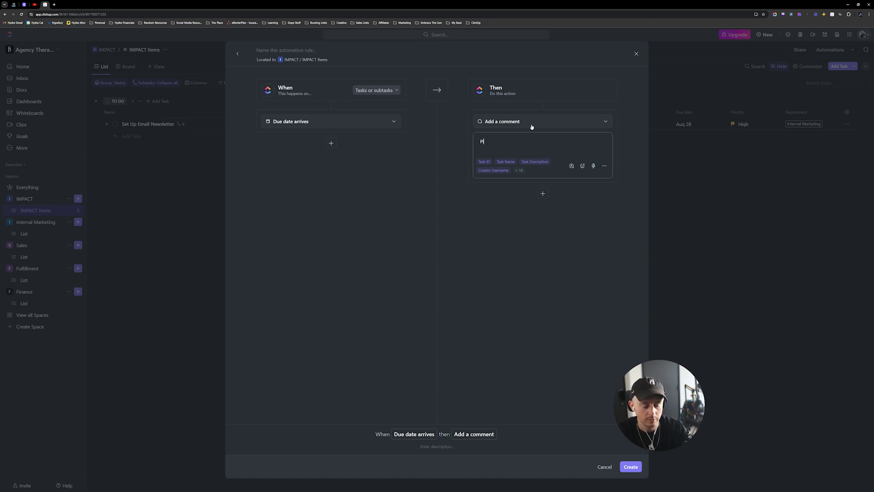
type("ease check thi")
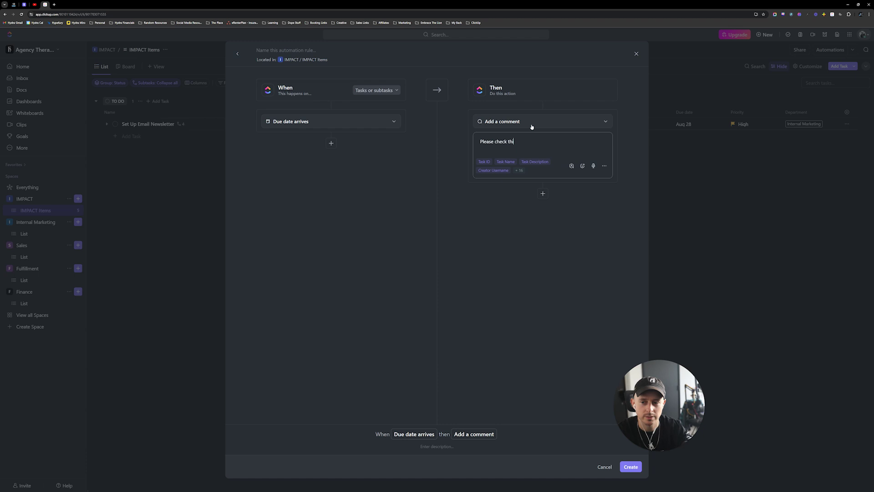
type("s Impact I")
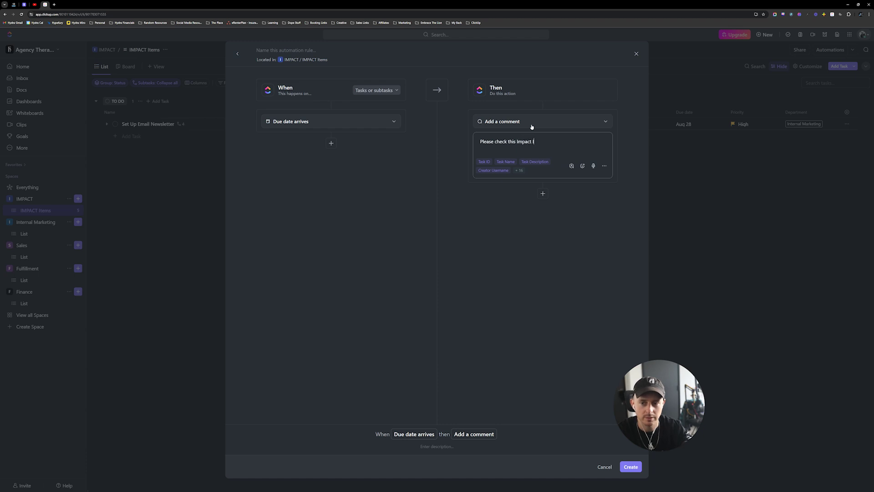
type("tem and c")
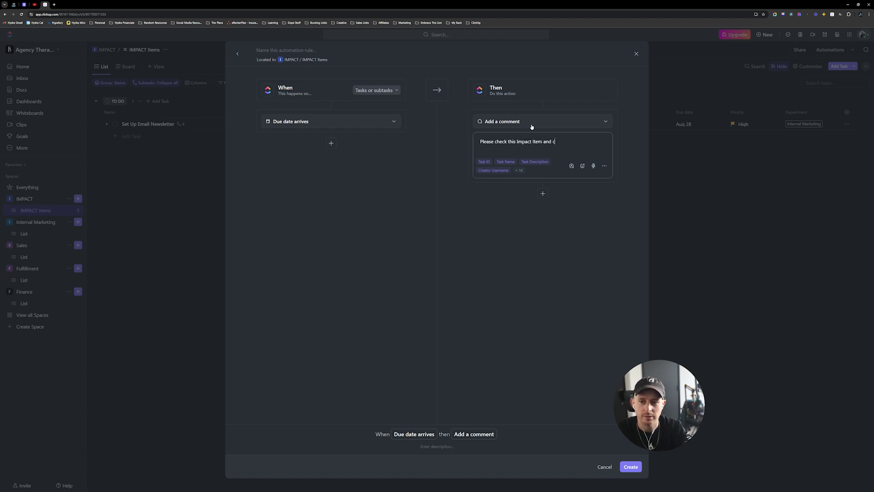
type("omplete by")
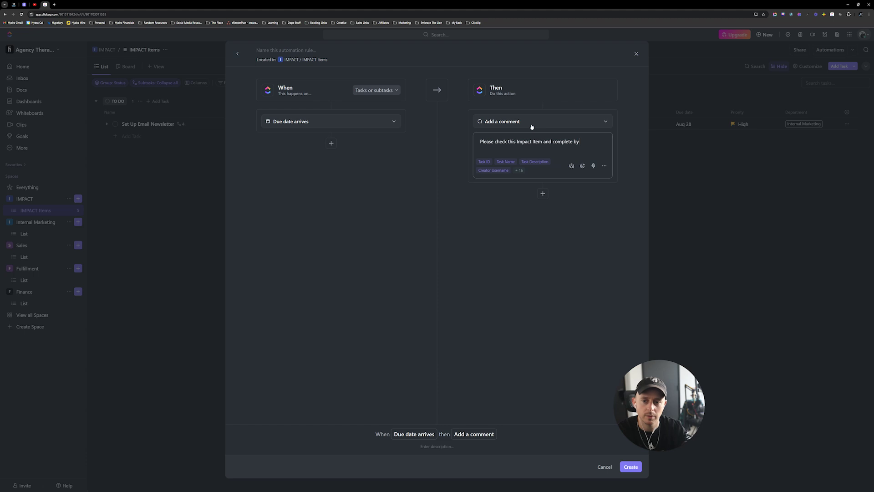
type(" today.")
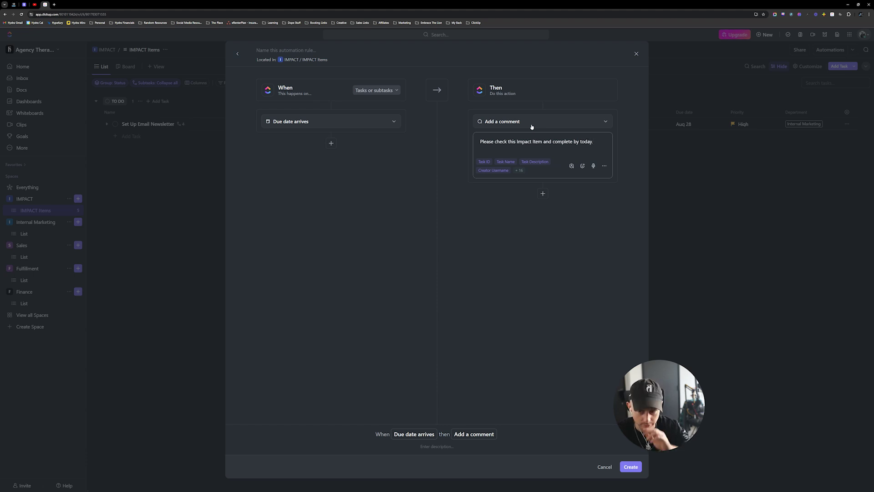
left_click(631, 467)
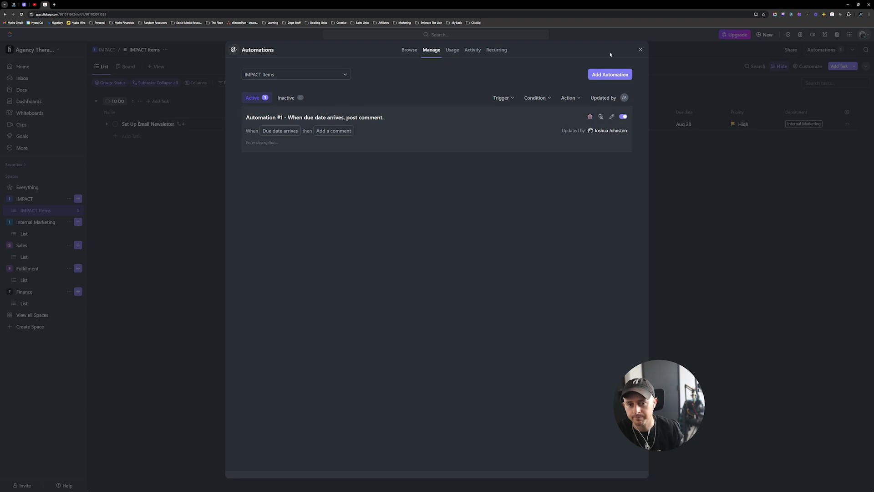
left_click(639, 50)
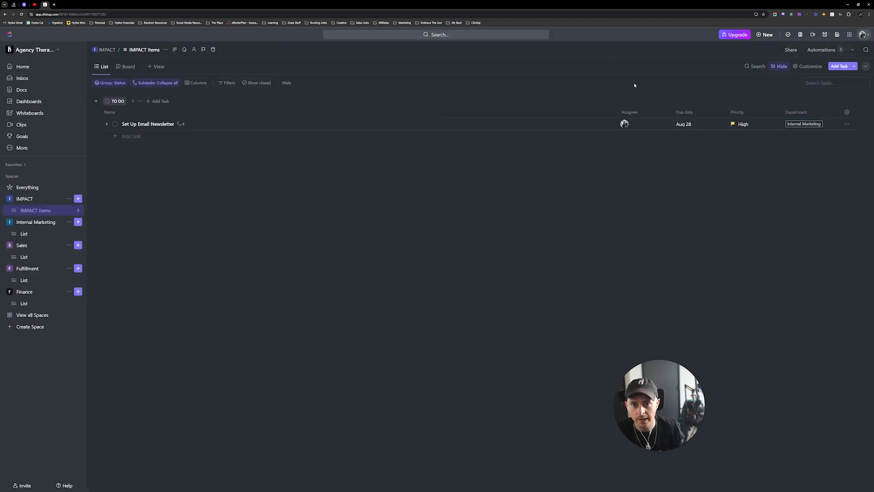
Set the due date of Set Up Email Newsletter to today, August 21, at 5:22 pm
left_click(682, 127)
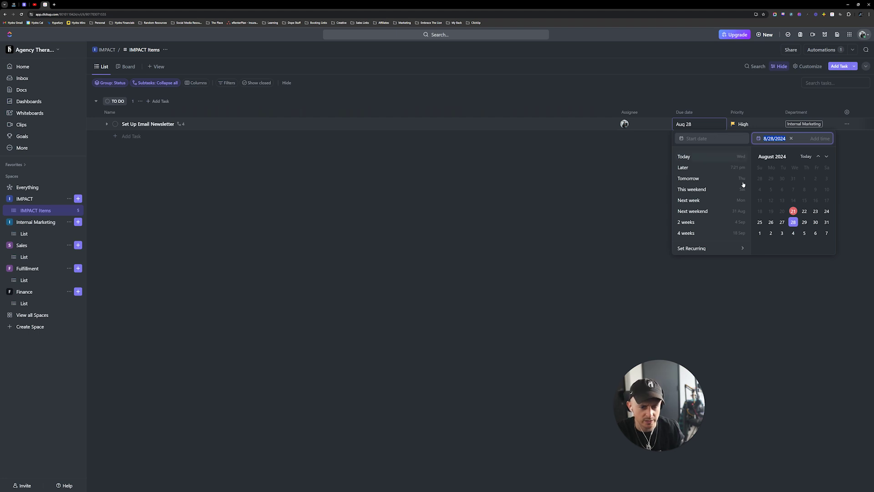
left_click(793, 212)
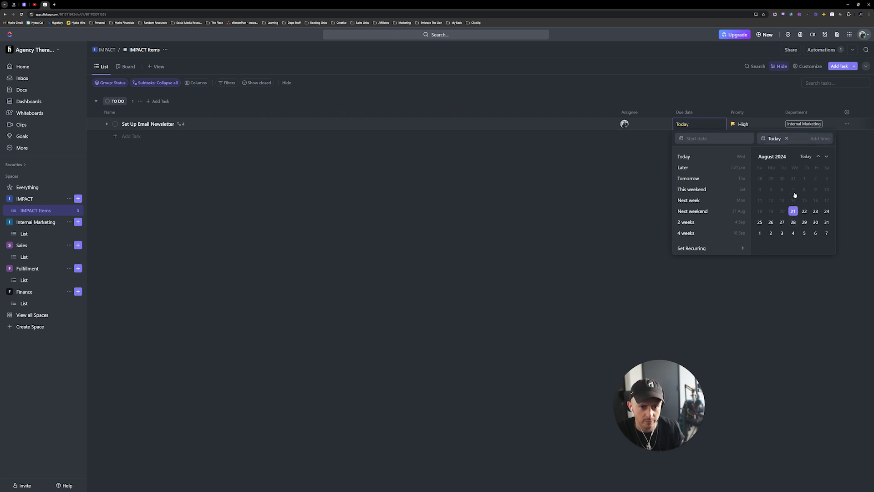
left_click(821, 142)
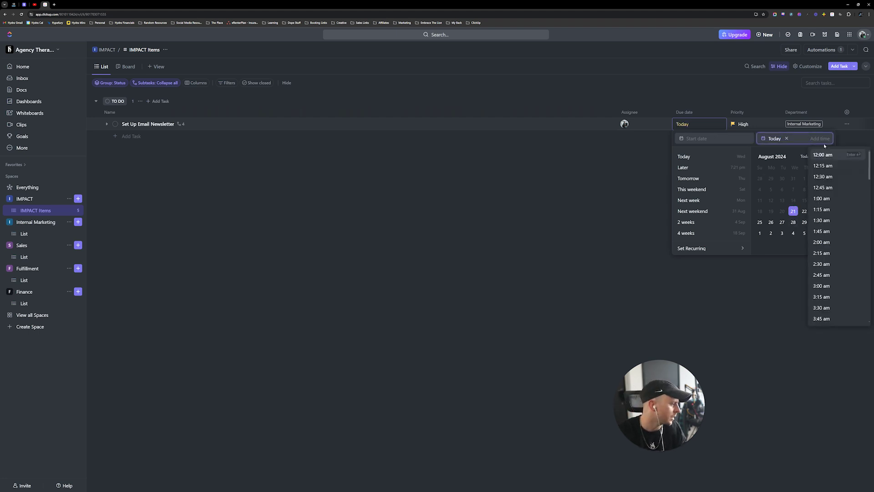
scroll(819, 266, "down", 6)
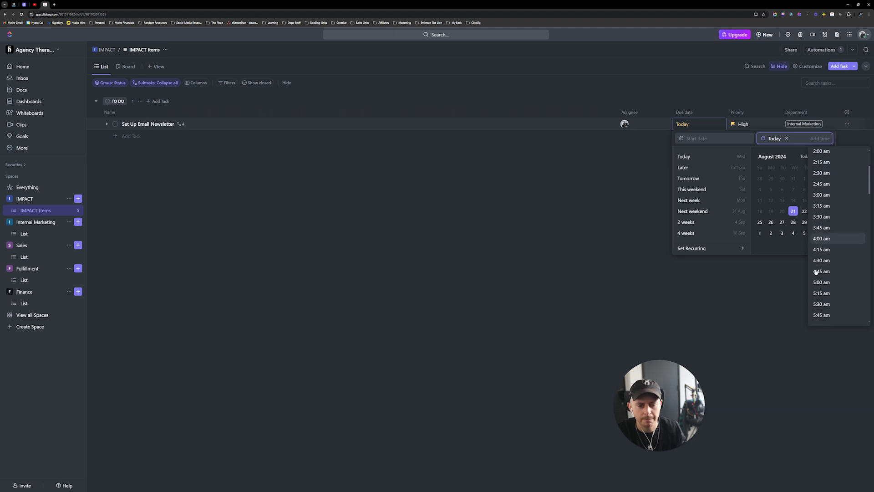
scroll(816, 272, "down", 4)
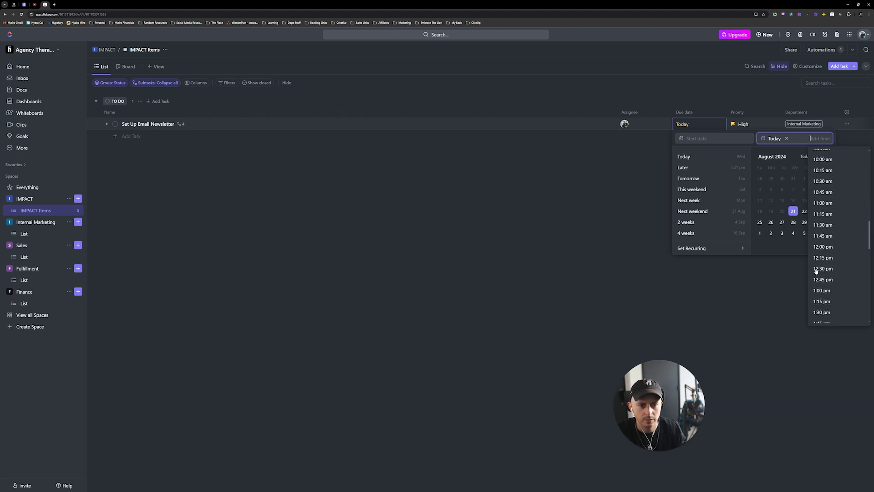
type("5")
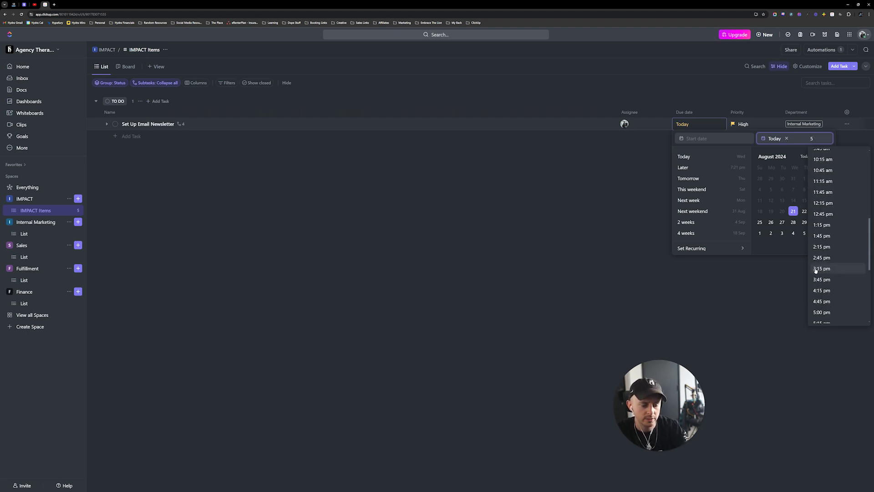
type(":21pm")
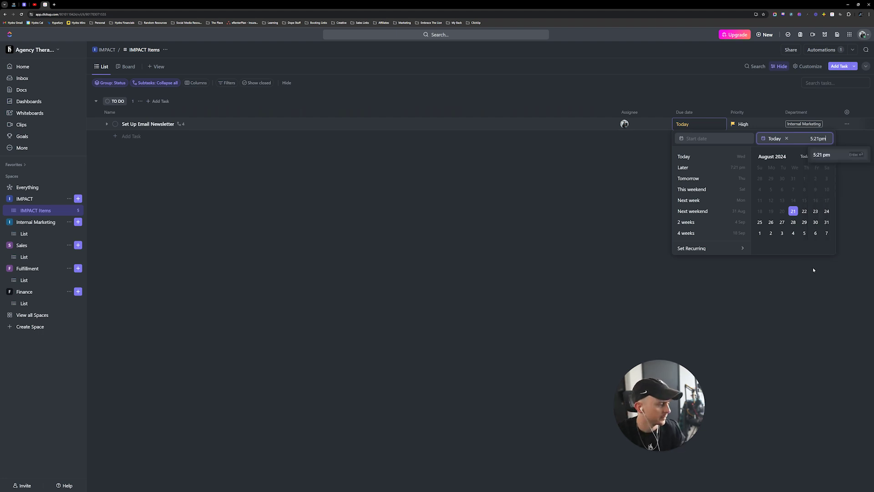
key("BackSpace")
key("BackSpace")
key("BackSpace")
type("2")
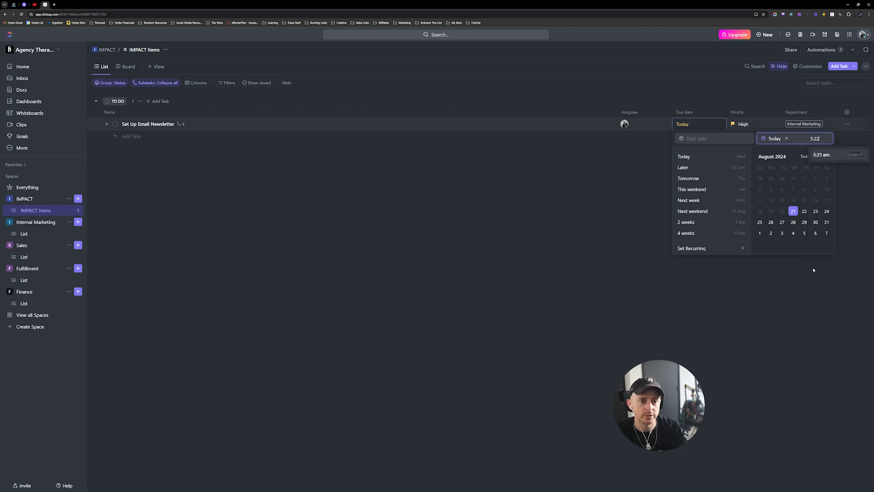
type("pm")
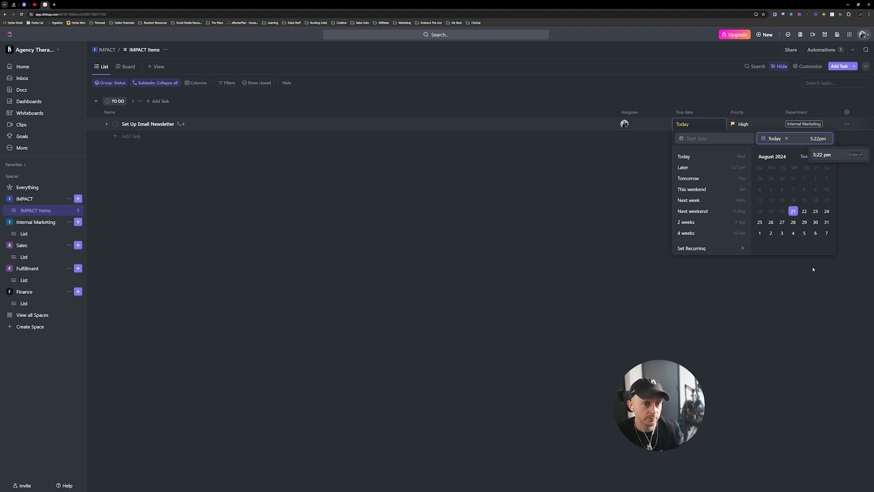
left_click(828, 158)
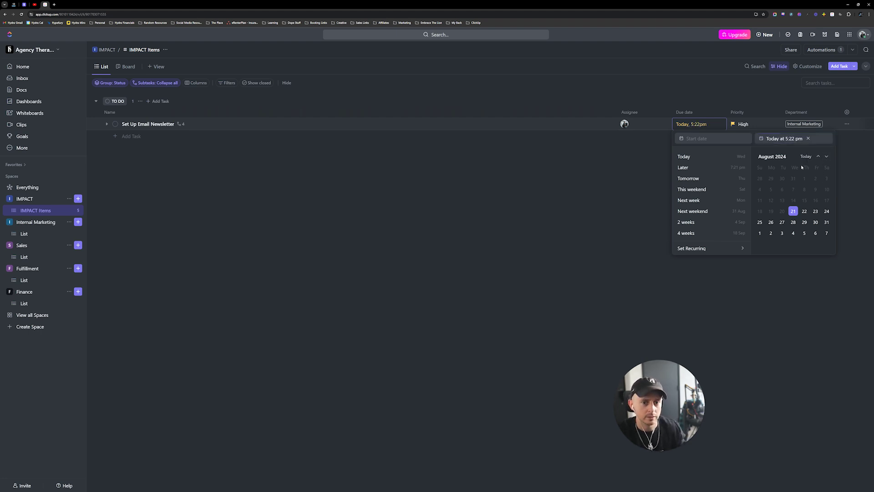
left_click(615, 245)
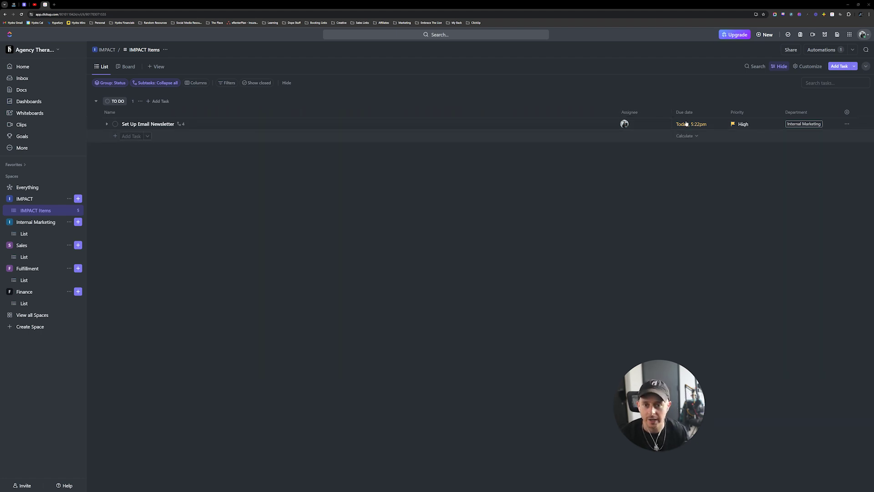
Check the Set Up Email Newsletter task's activity for the automation's comment, reloading the page and reopening the task
left_click(469, 124)
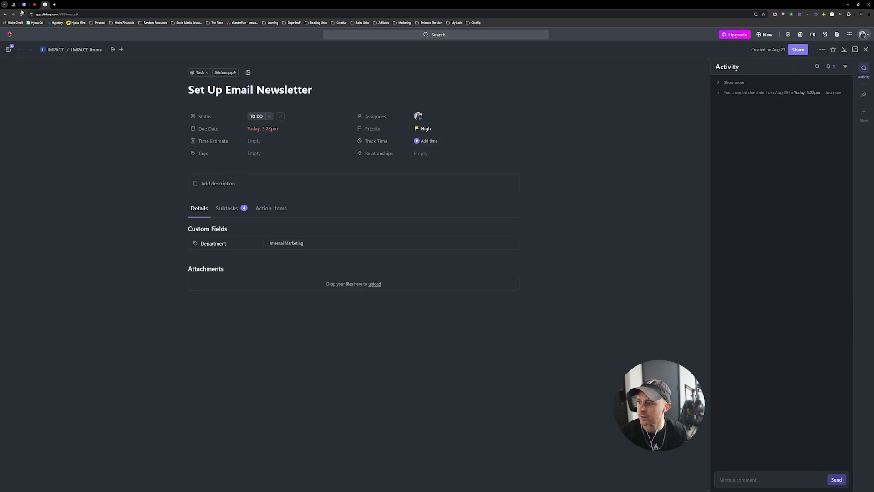
left_click(22, 14)
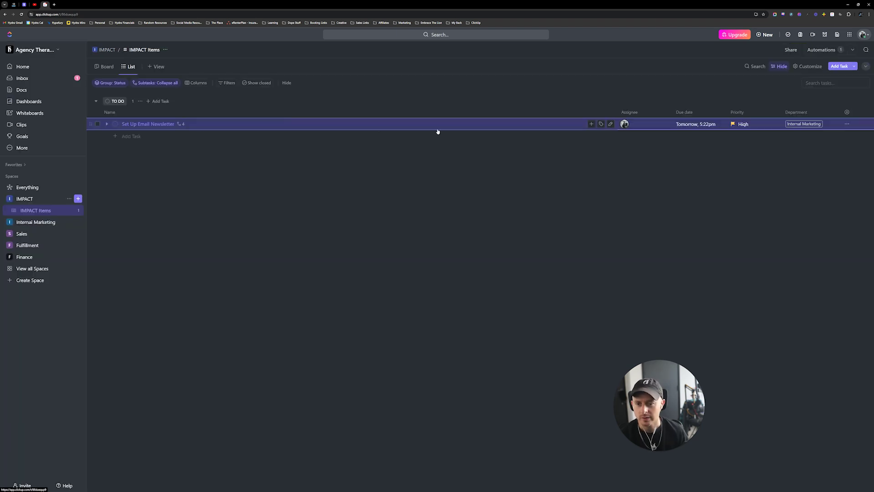
left_click(437, 130)
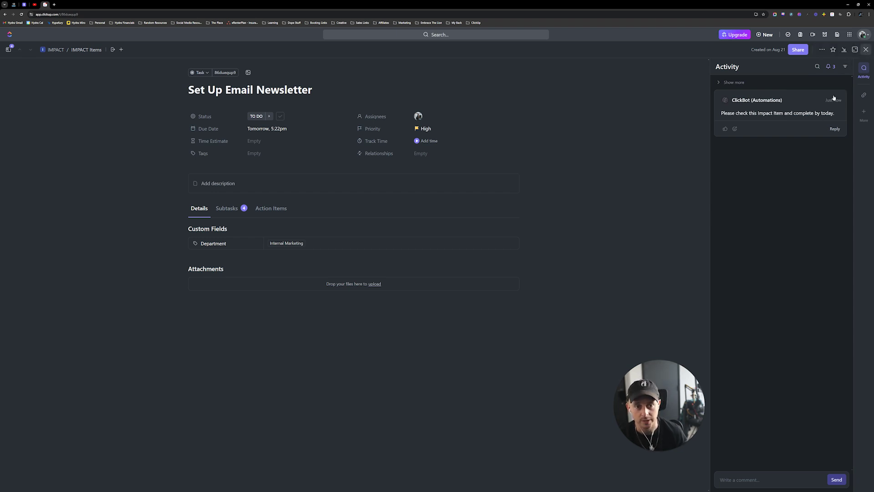
Assign the automation's comment to yourself, view it among the task's action items and resolve it
left_click(820, 100)
left_click(802, 138)
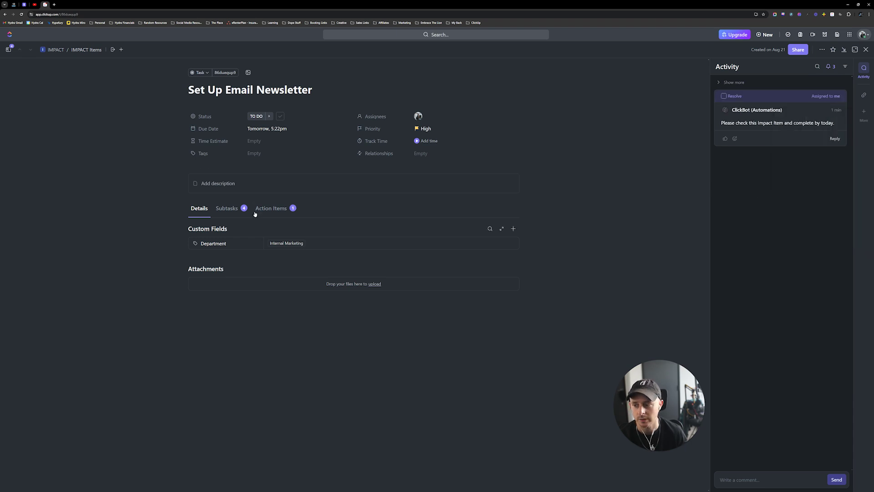
mouse_move(816, 112)
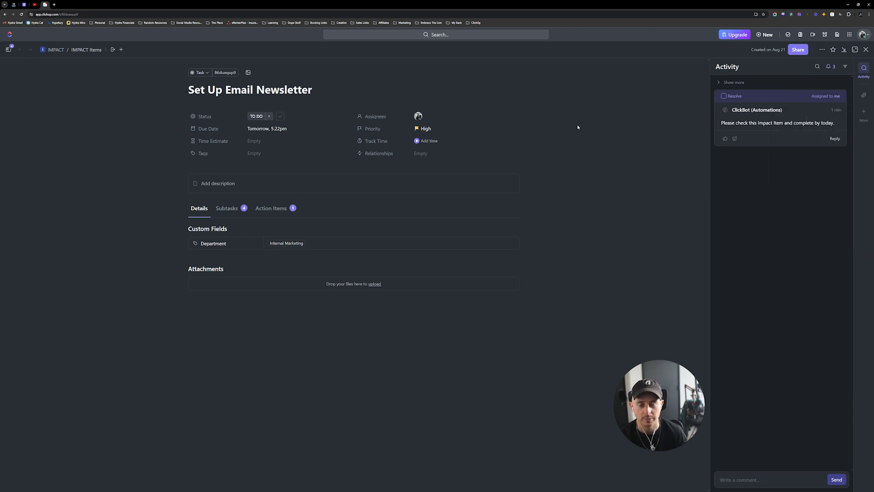
left_click(262, 208)
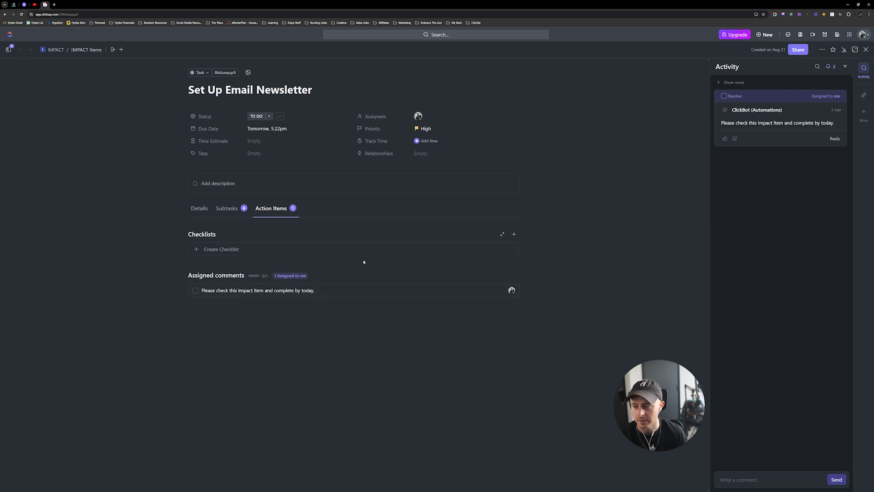
left_click(725, 96)
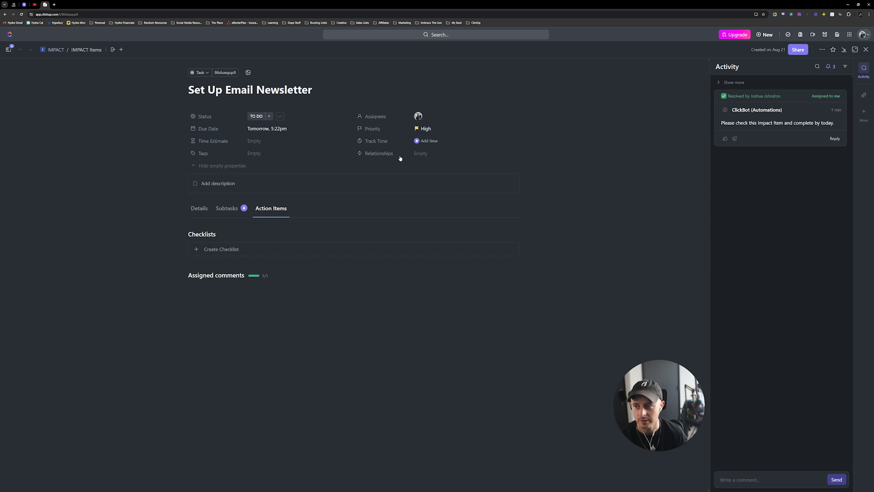
Set the status of Set Up Email Newsletter to Complete and close the task
left_click(257, 117)
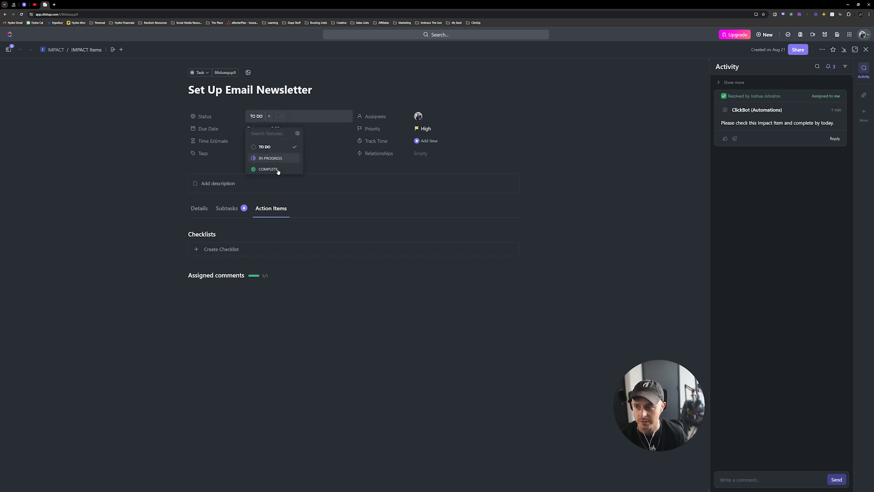
key("Return")
left_click(504, 226)
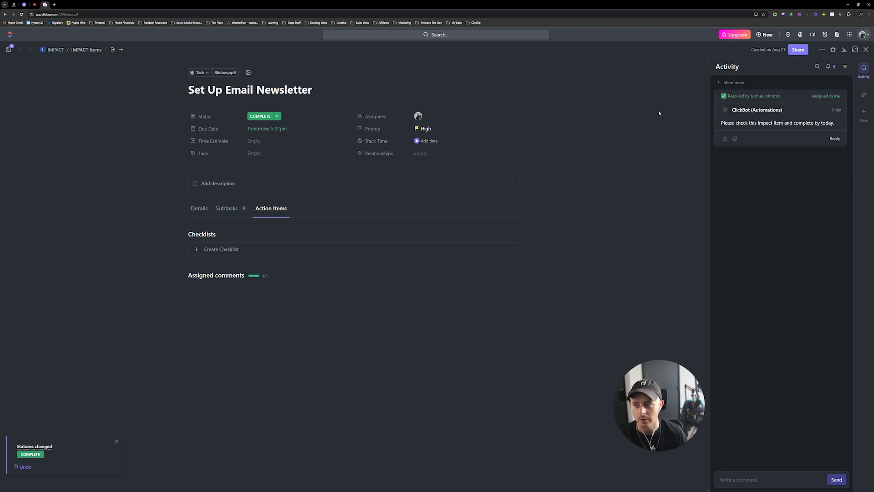
left_click(866, 49)
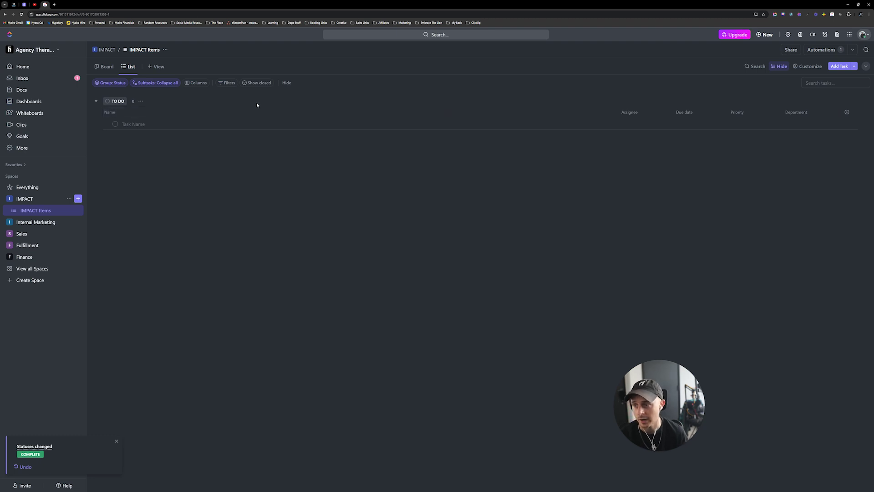
left_click(250, 84)
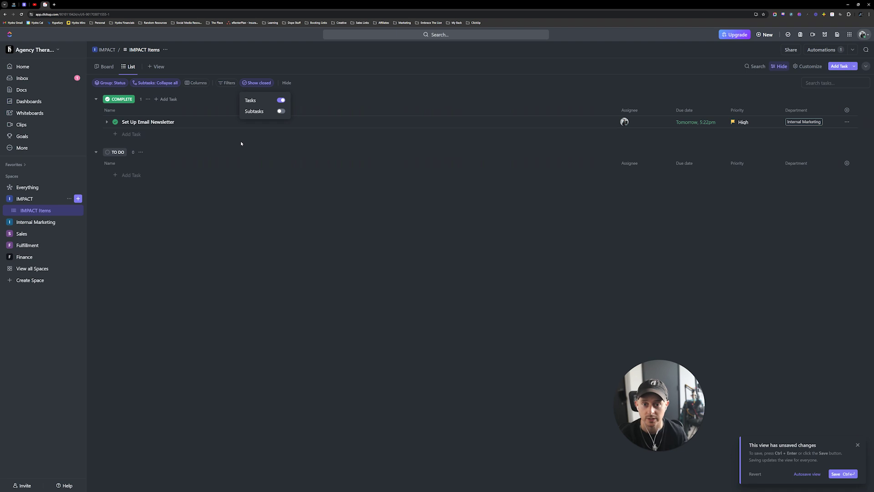
left_click(95, 123)
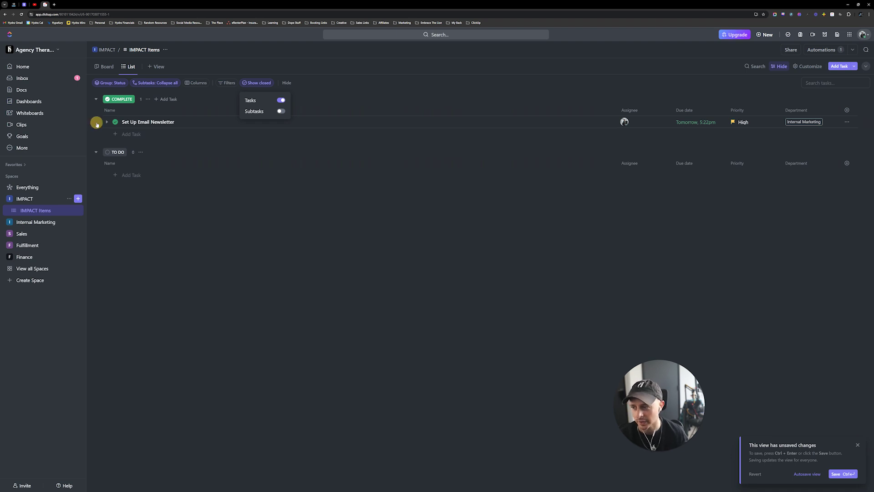
left_click(97, 124)
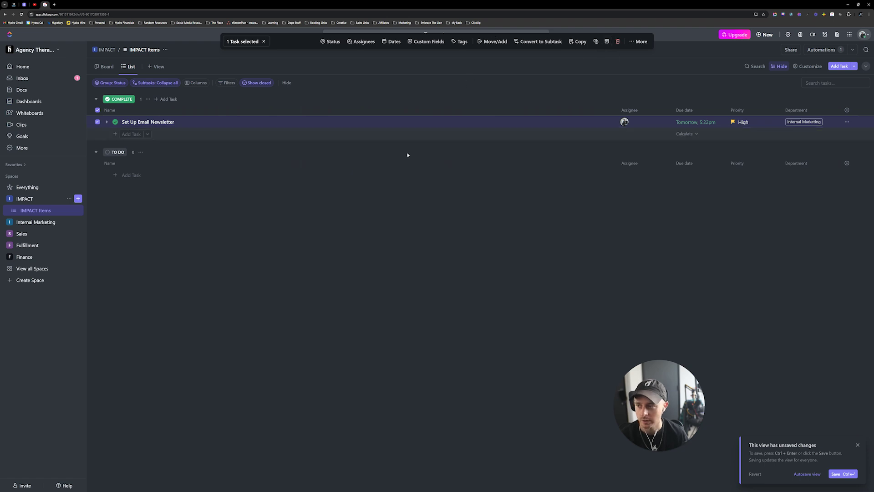
left_click(97, 123)
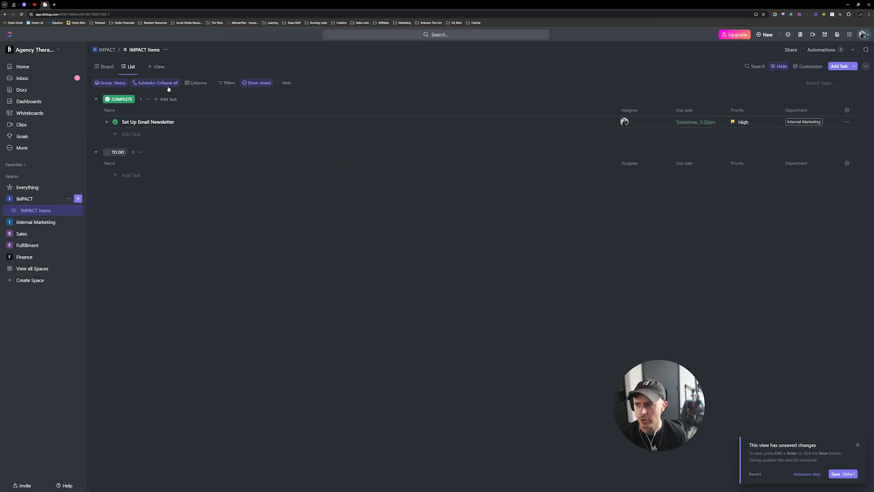
left_click(22, 14)
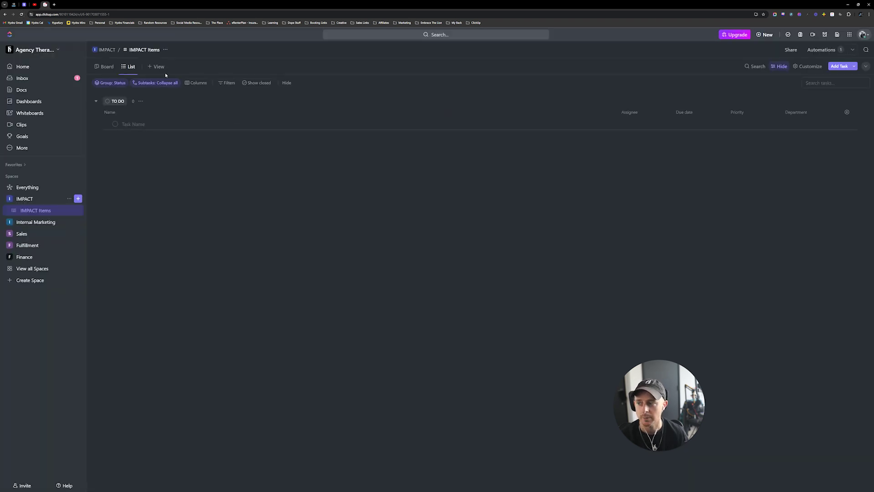
Show closed tasks in the IMPACT Items list and save the view
left_click(256, 82)
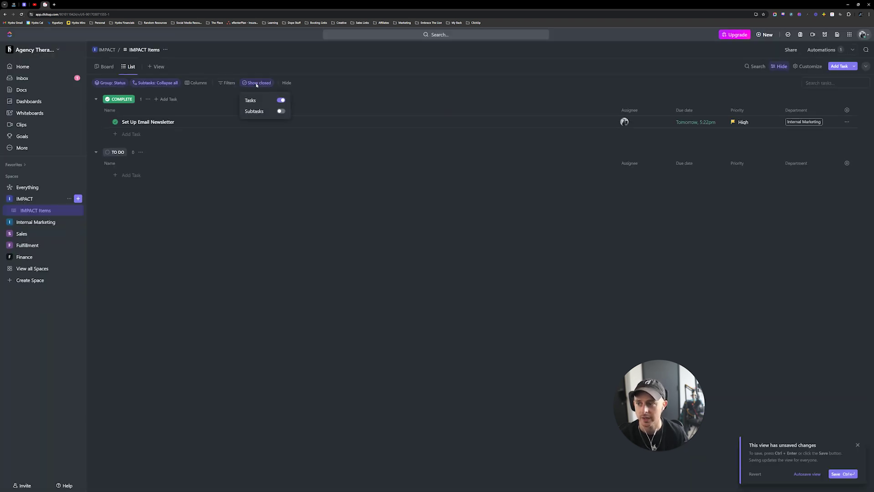
left_click(837, 475)
left_click(838, 474)
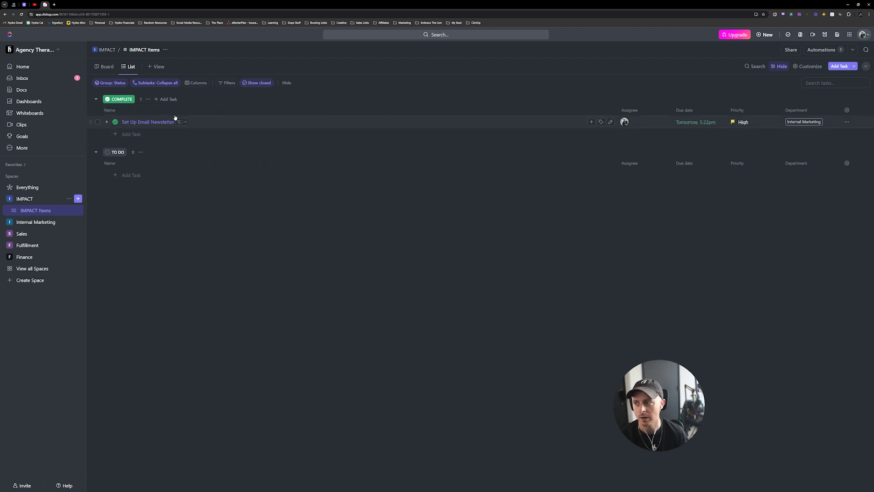
left_click(227, 84)
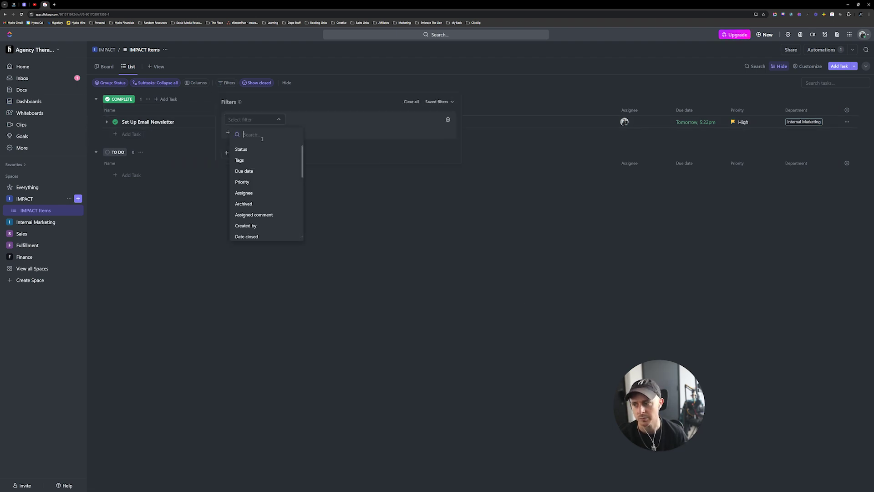
left_click(242, 149)
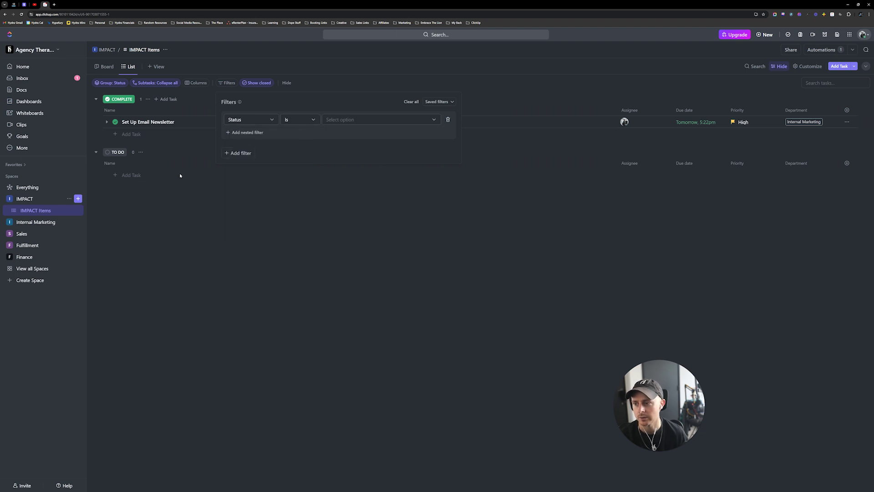
left_click(242, 215)
left_click(226, 82)
left_click(311, 173)
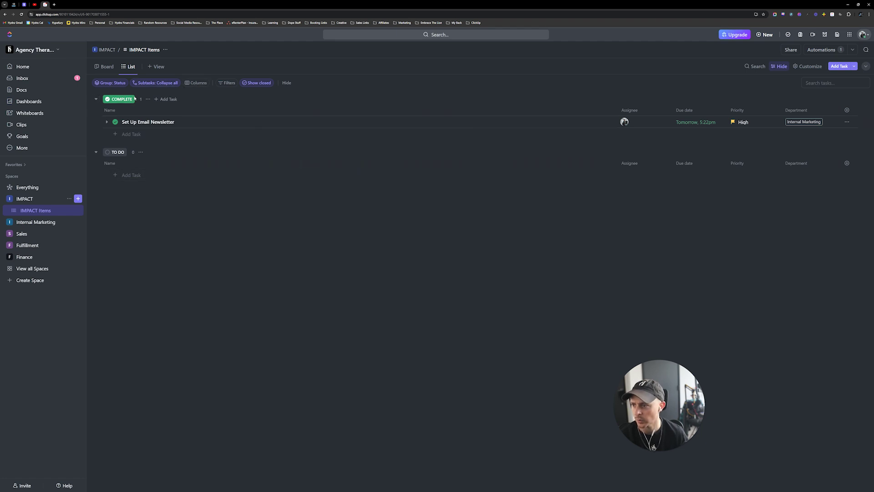
Change the list's status grouping to descending order and save the view
left_click(109, 84)
left_click(182, 110)
left_click(187, 139)
left_click(316, 120)
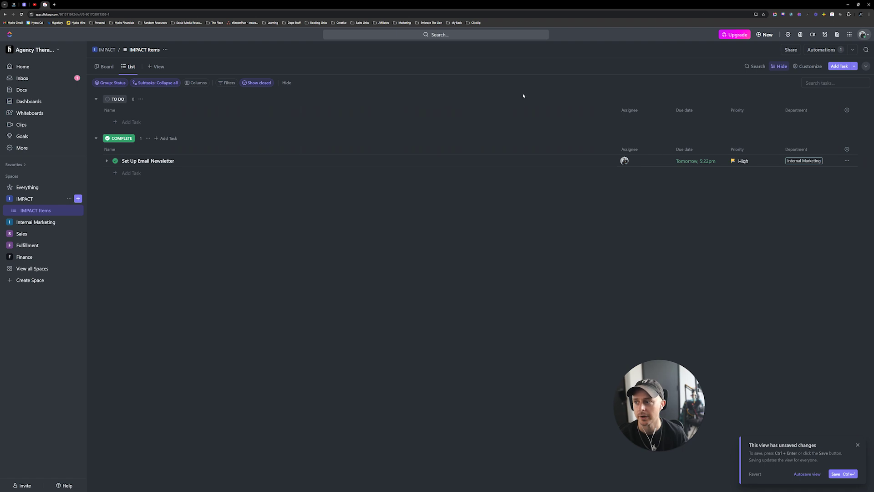
left_click(842, 475)
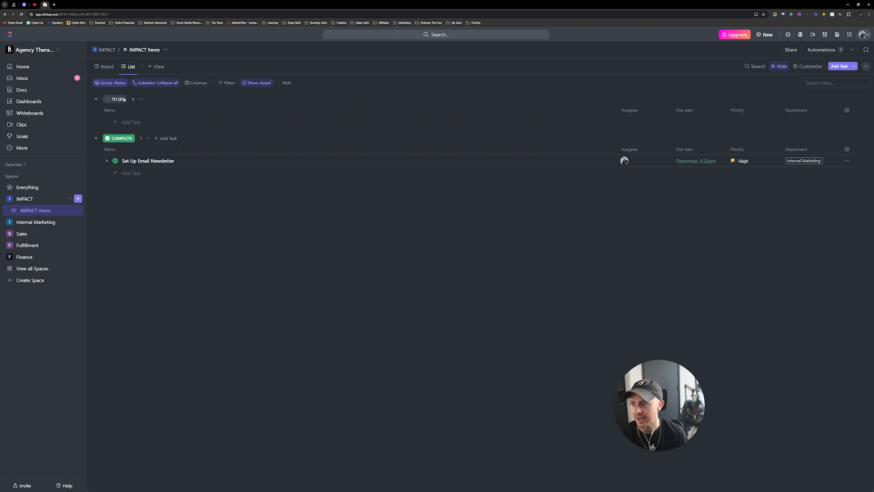
left_click(111, 84)
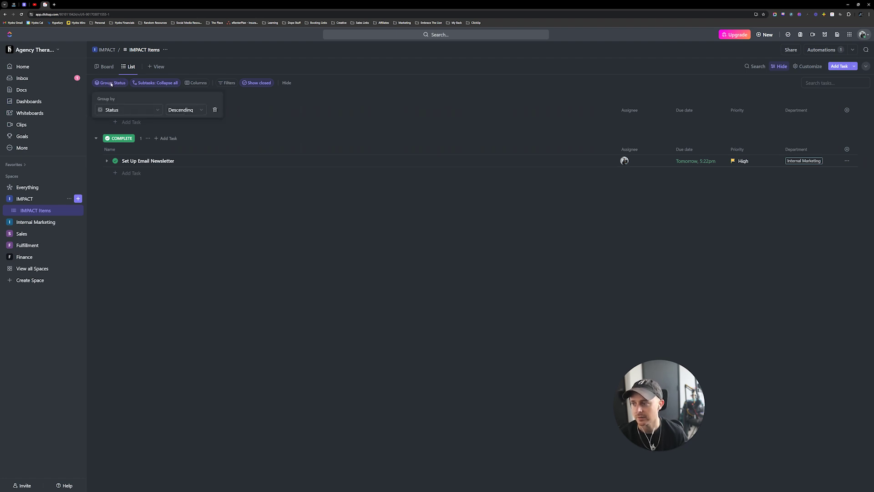
left_click(299, 126)
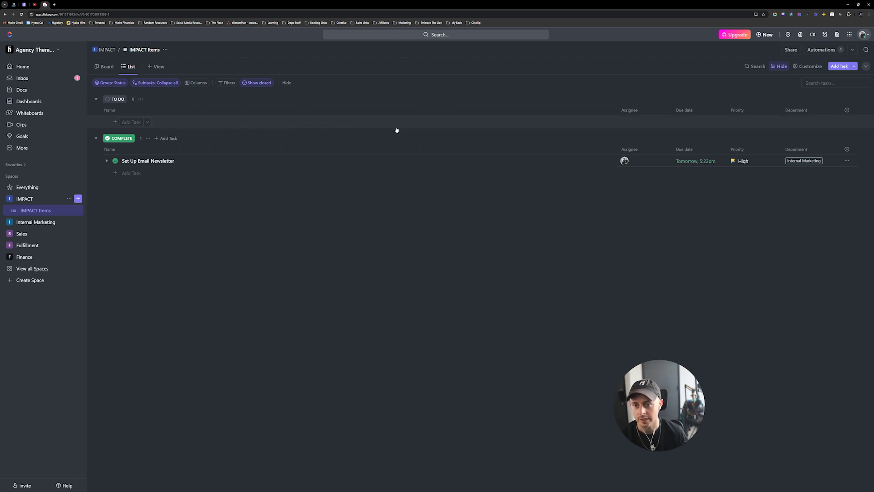
left_click(808, 66)
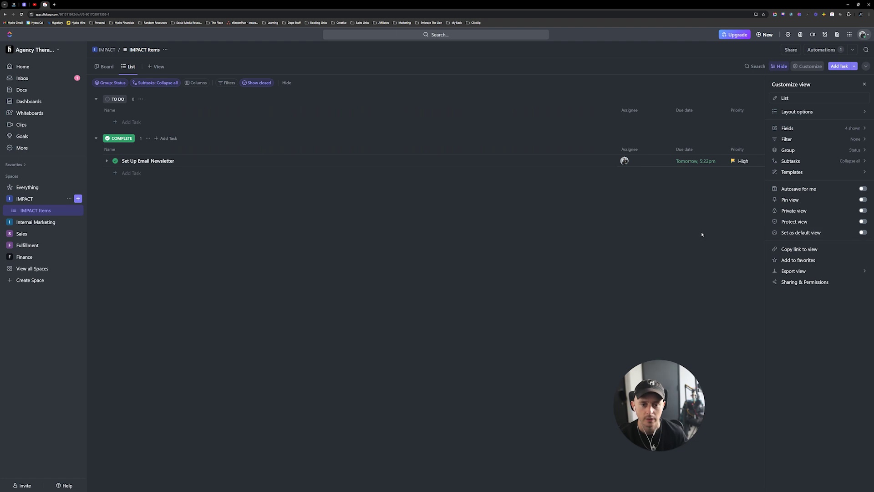
left_click(690, 235)
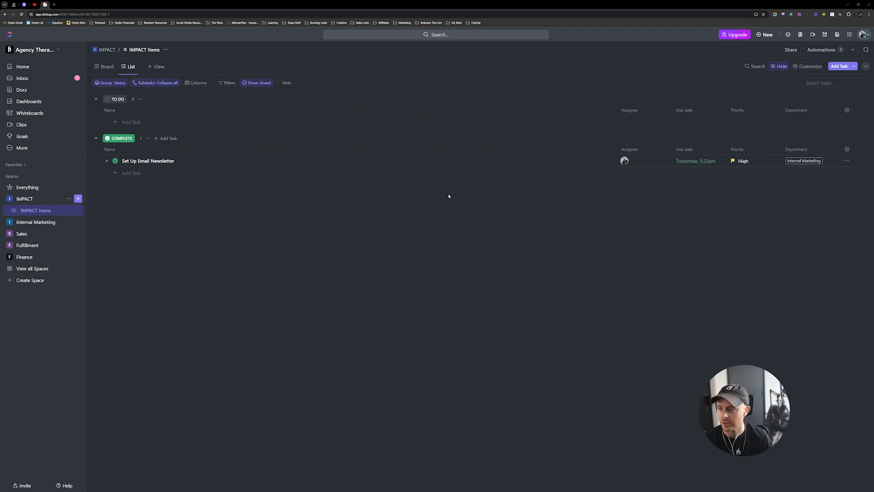